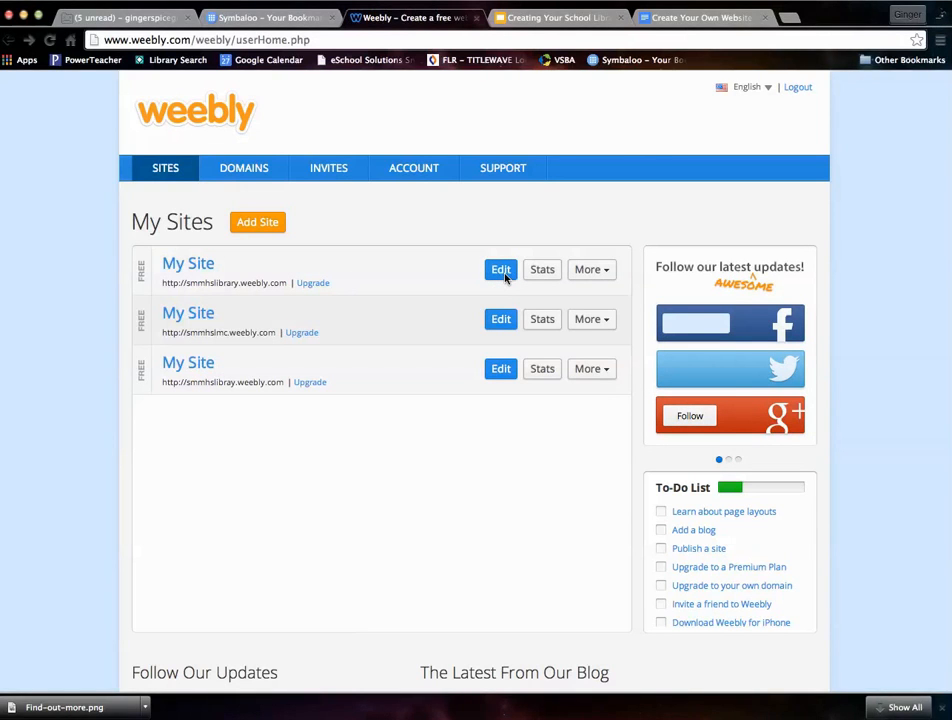
- Open the smmhslibrary site for editing and try bold, italic and underline formatting on the "Use the tabs above to navigate" line
click(503, 272)
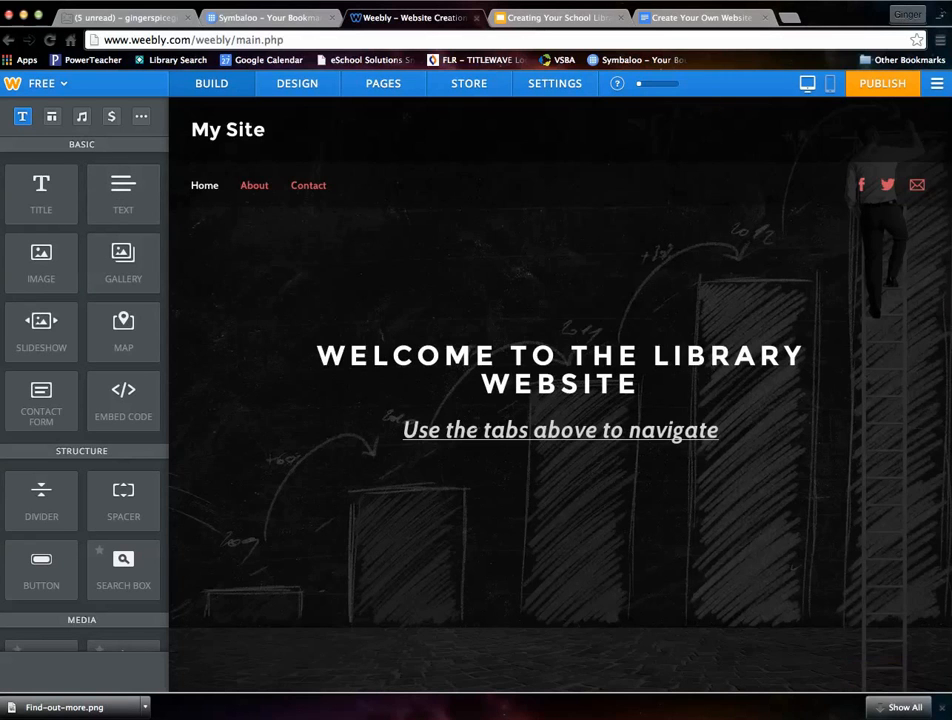
triple_click(487, 430)
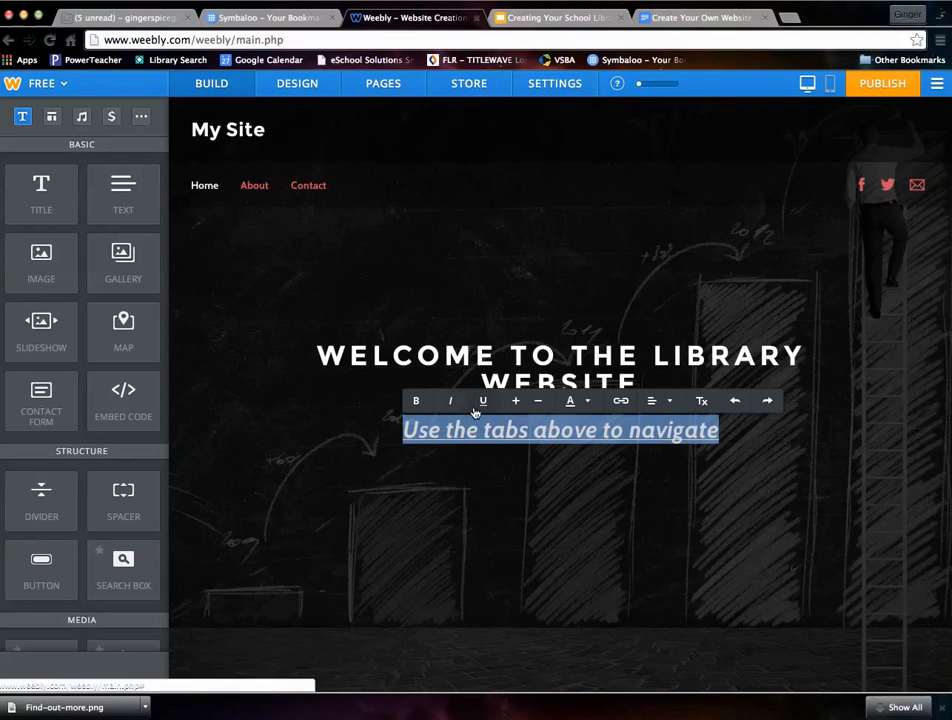
click(417, 402)
click(418, 403)
click(450, 403)
click(451, 404)
- Reduce the text size of the "Use the tabs above to navigate" line and color it red
click(516, 401)
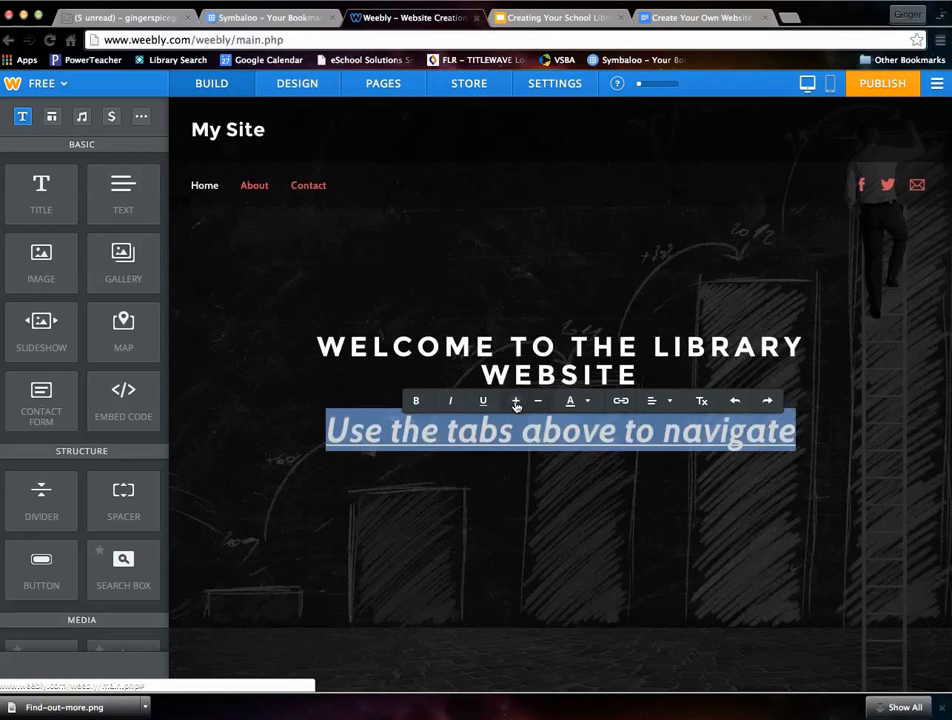
click(537, 401)
click(538, 401)
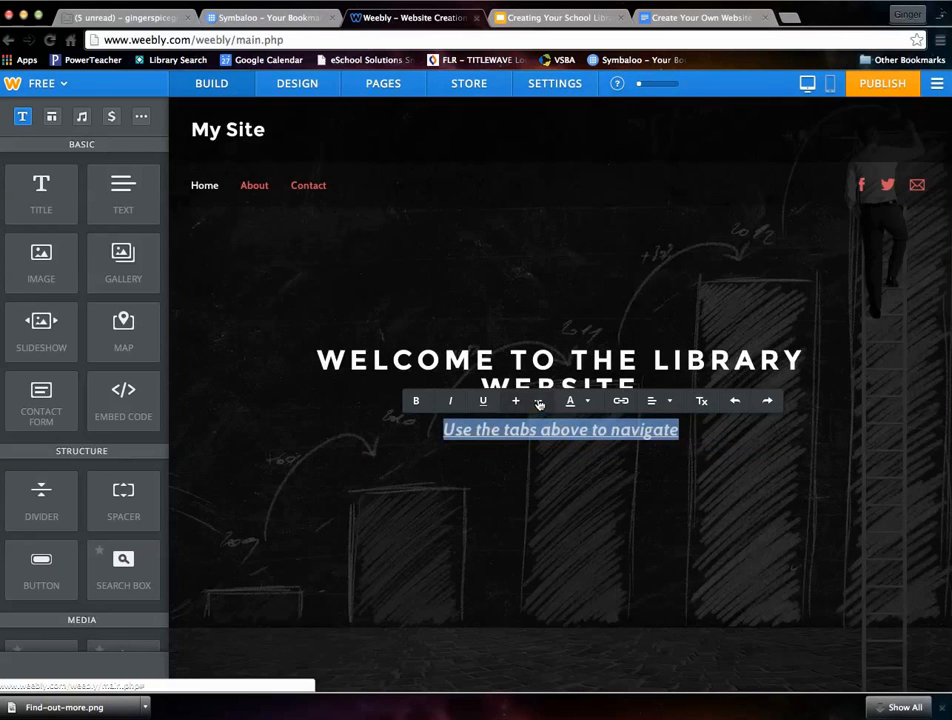
click(574, 403)
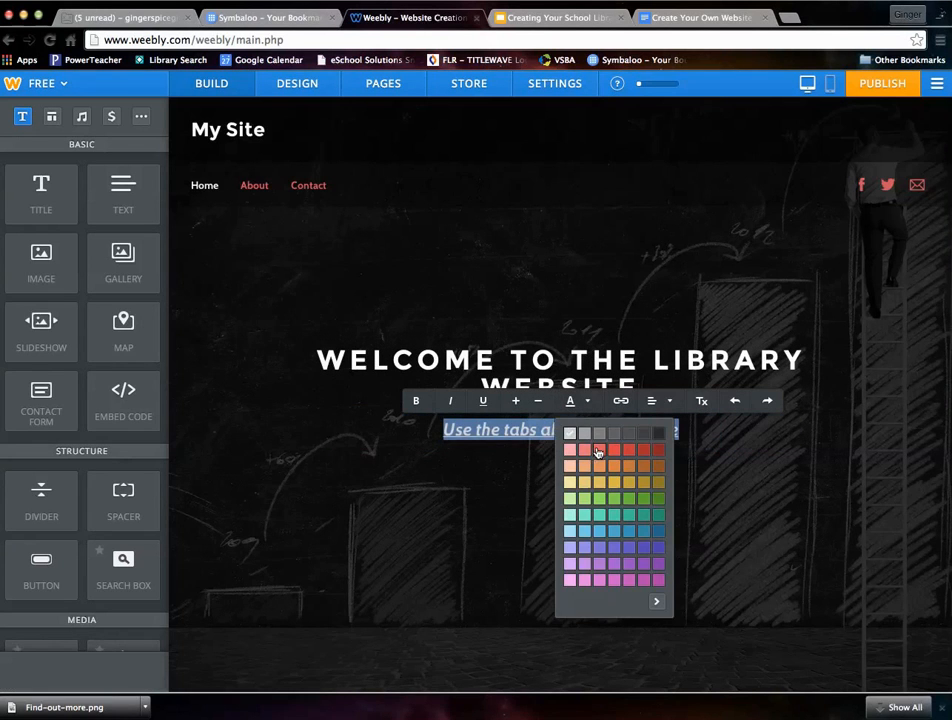
click(597, 452)
click(622, 401)
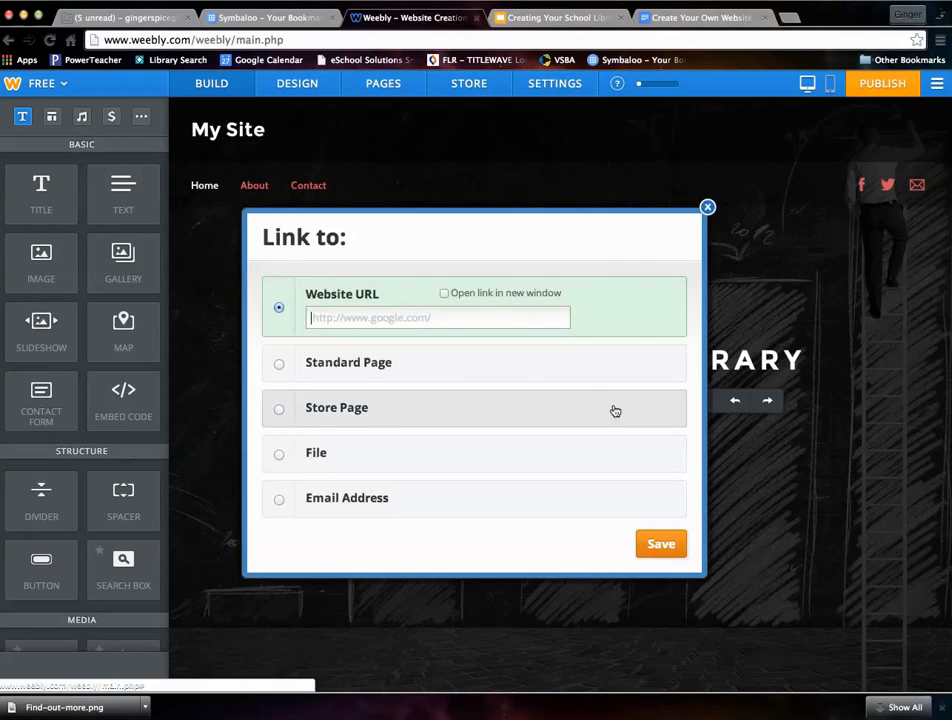
click(409, 318)
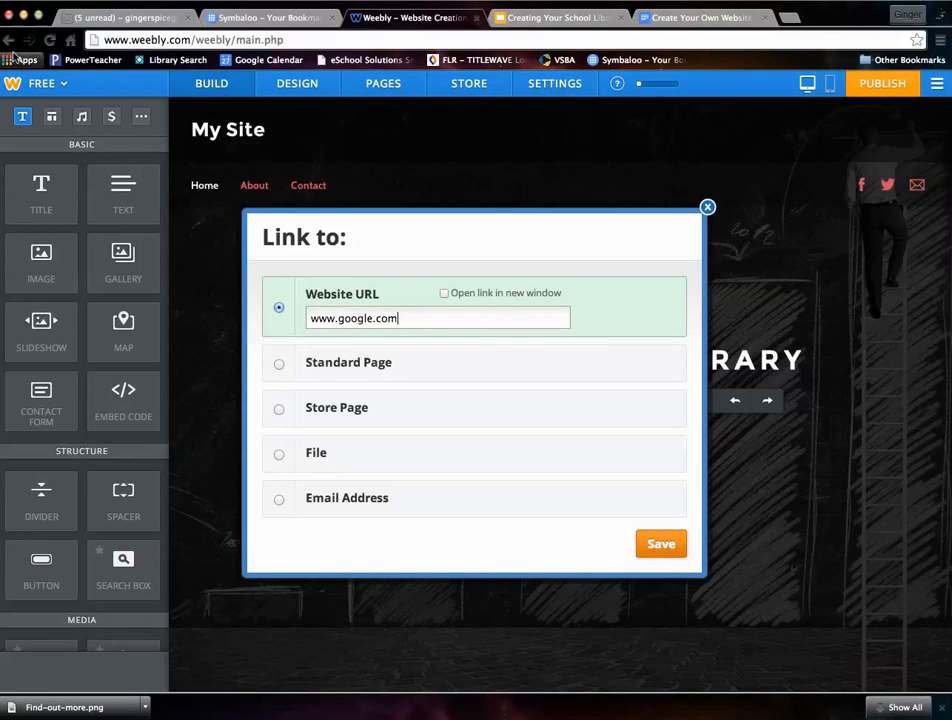
click(652, 543)
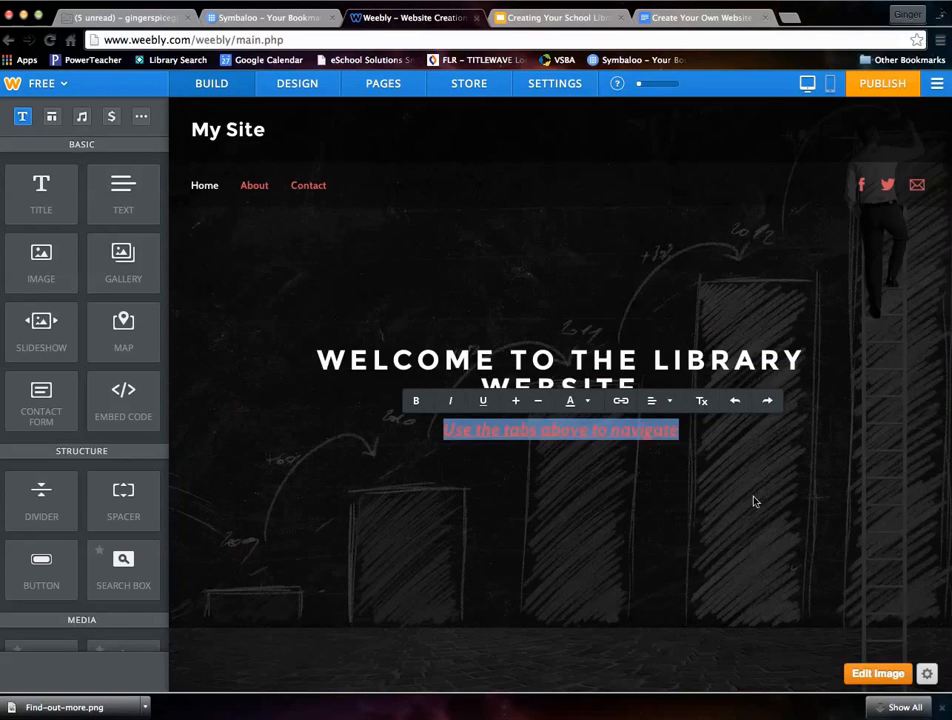
click(700, 507)
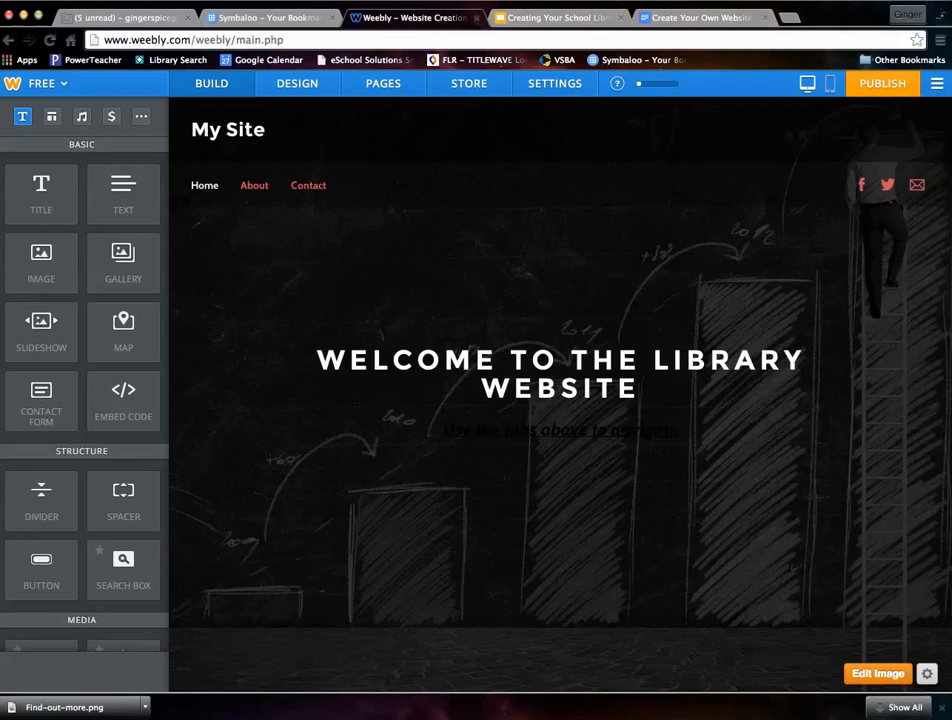
- Review the header's social icon link settings and the additional networks that can be added
click(862, 187)
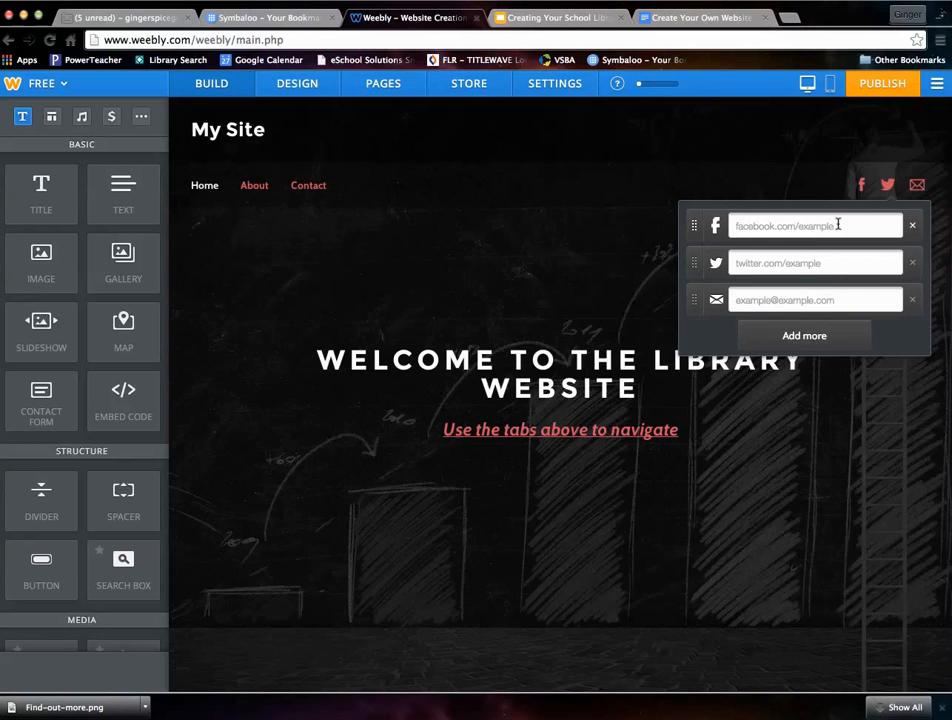
scroll(795, 298, down, 1)
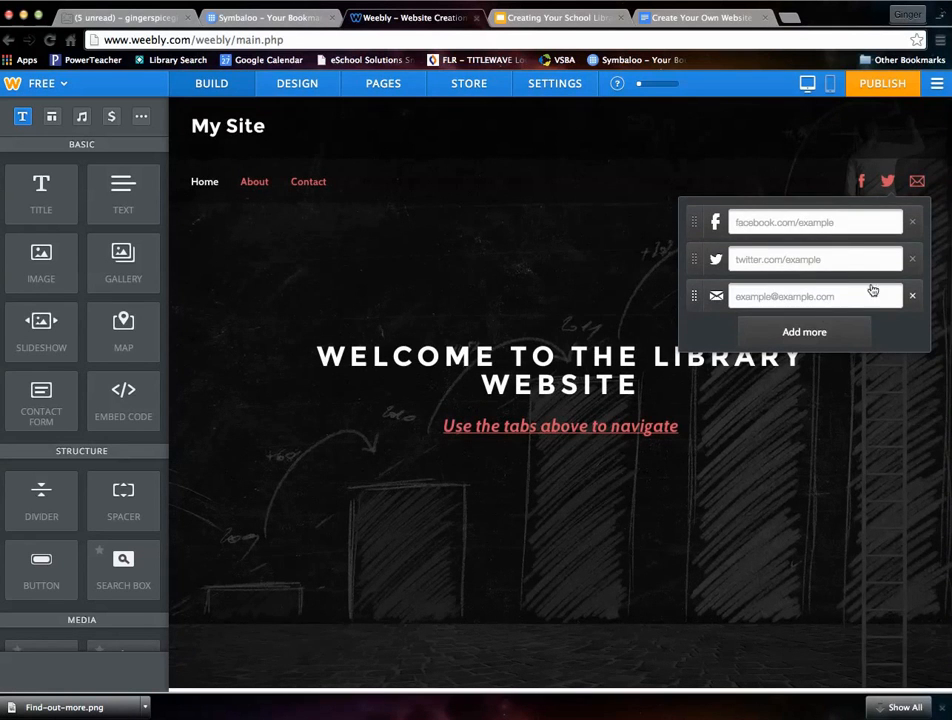
click(422, 283)
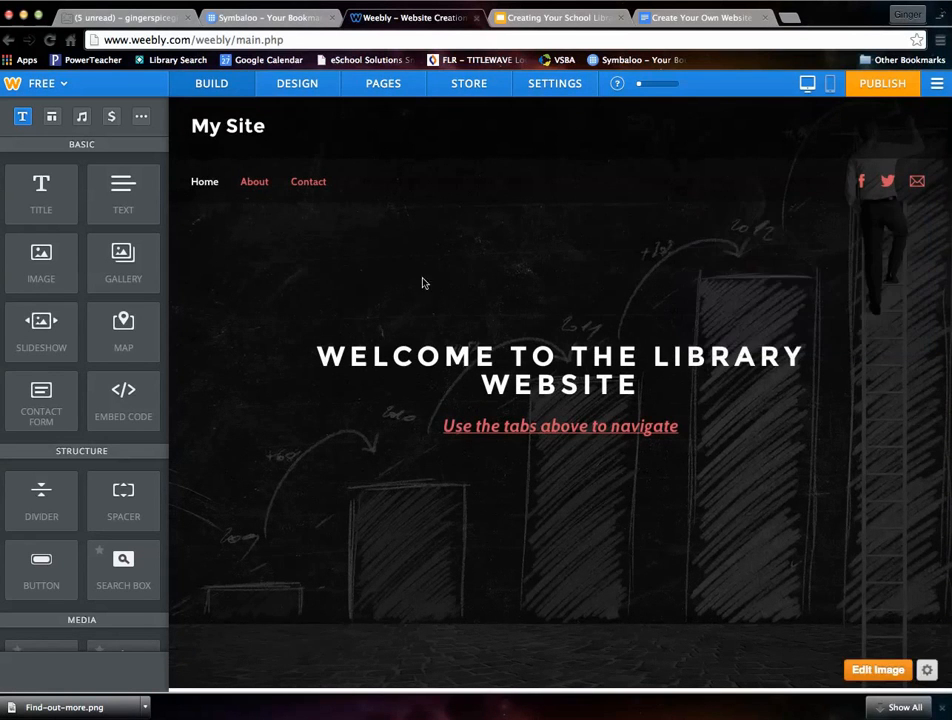
click(887, 182)
click(810, 334)
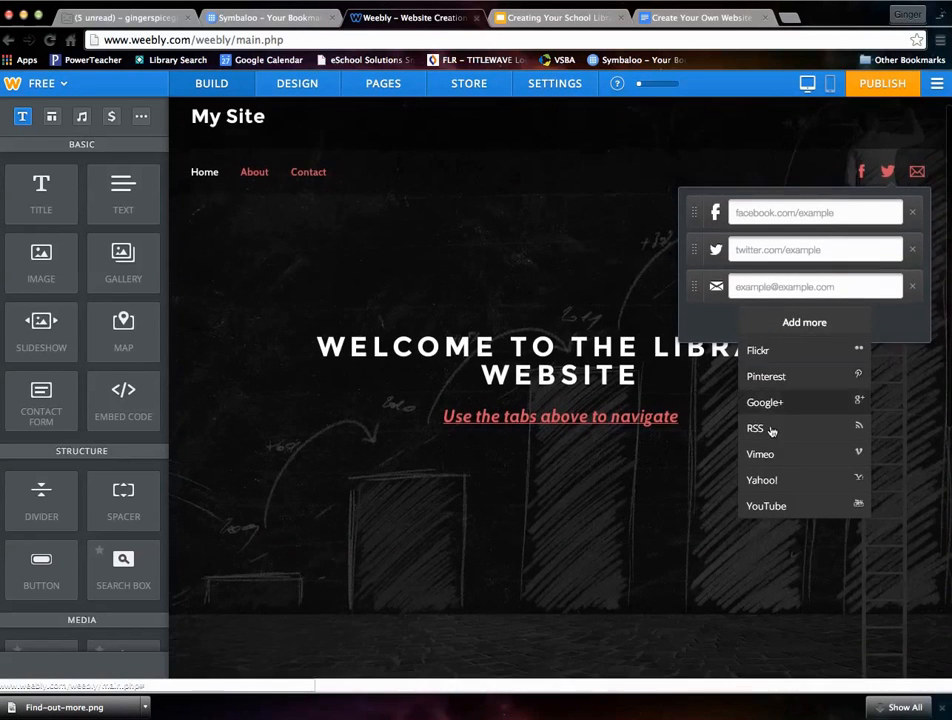
click(570, 292)
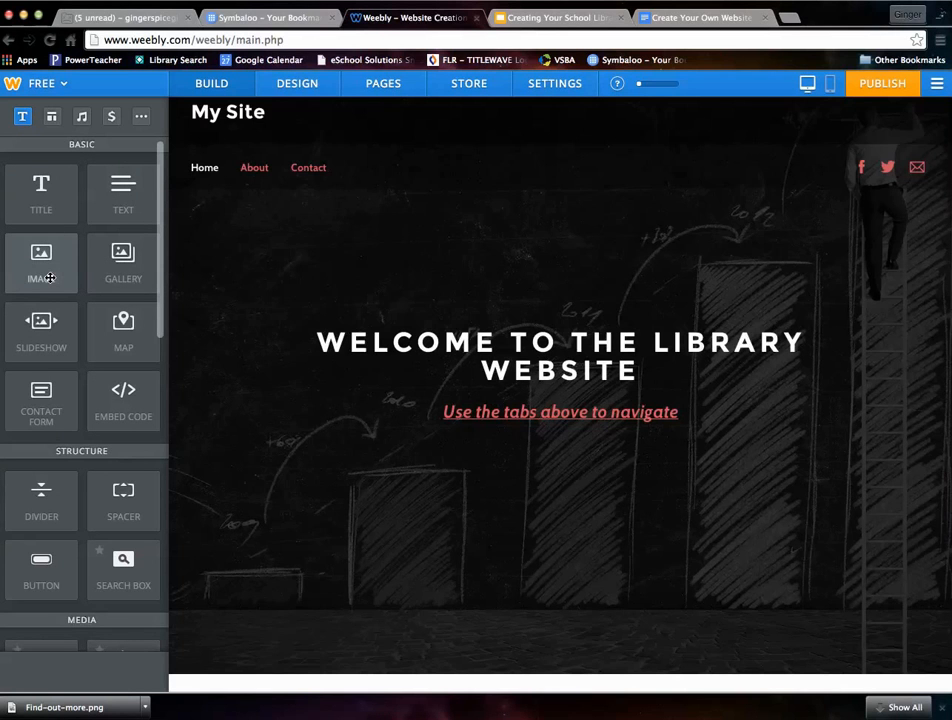
- Add two image elements to the content area below the header and arrange them side by side in two columns
scroll(232, 314, down, 3)
drag(47, 258, 448, 516)
scroll(49, 265, down, 2)
drag(45, 193, 321, 383)
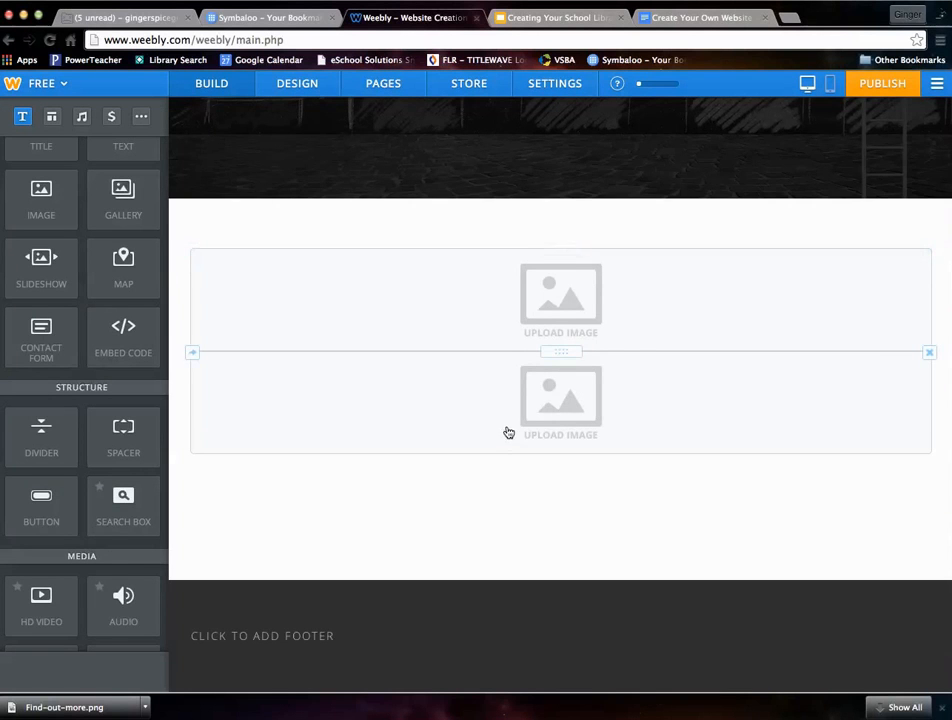
drag(565, 397, 195, 310)
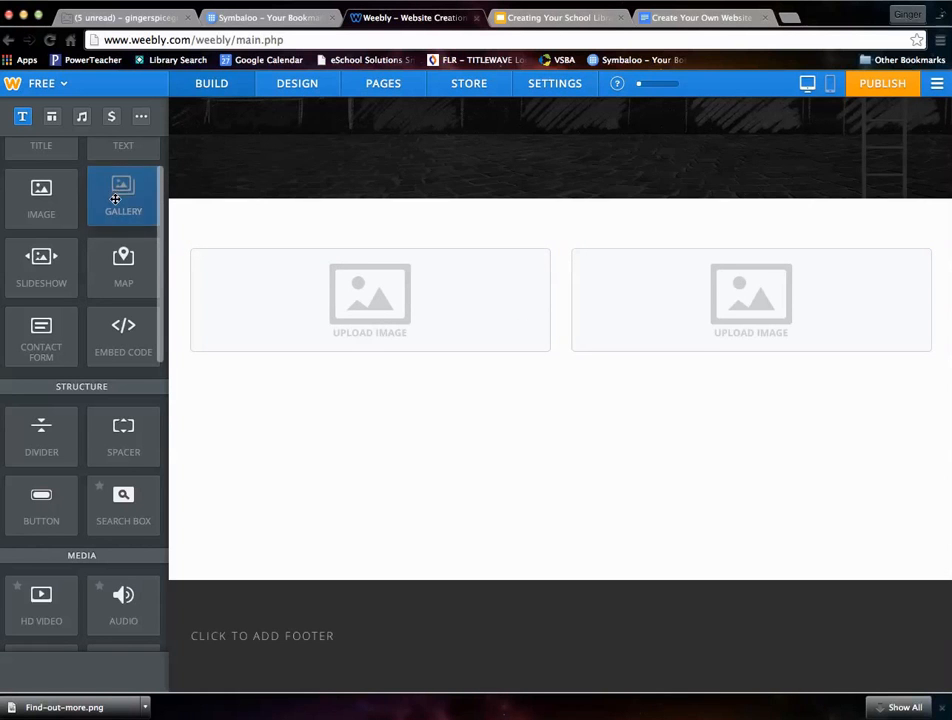
- Add a gallery element beneath the left image placeholder, then delete it
drag(116, 198, 266, 394)
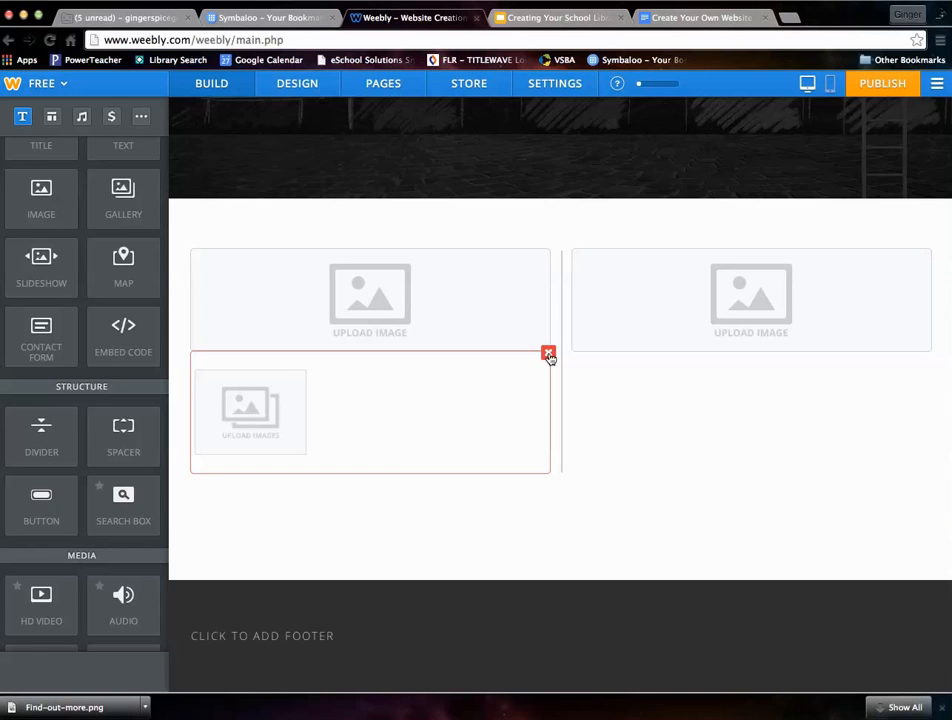
click(527, 391)
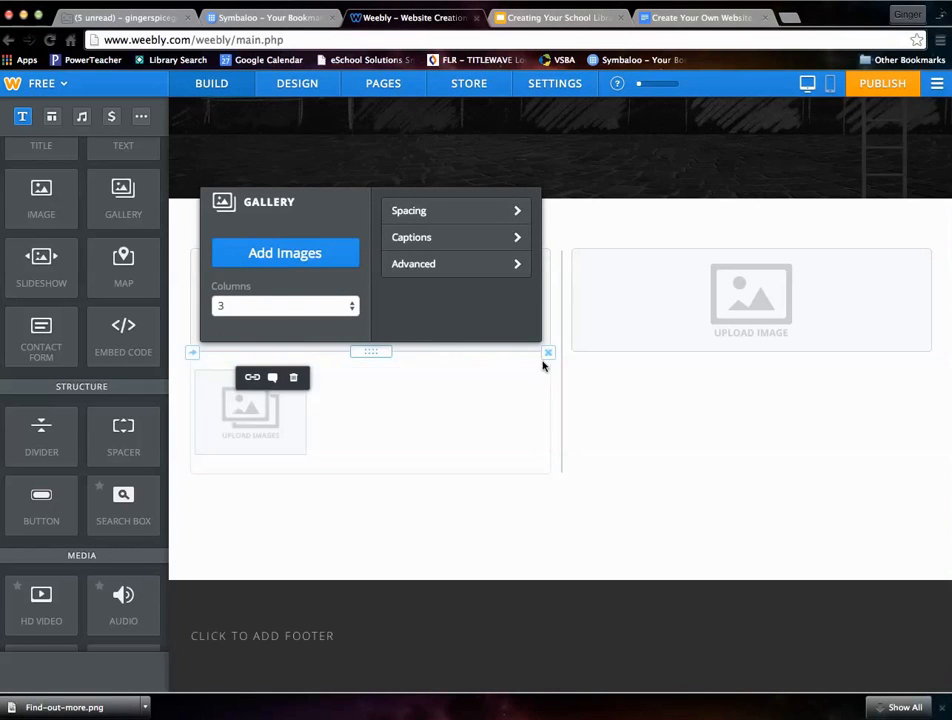
click(548, 357)
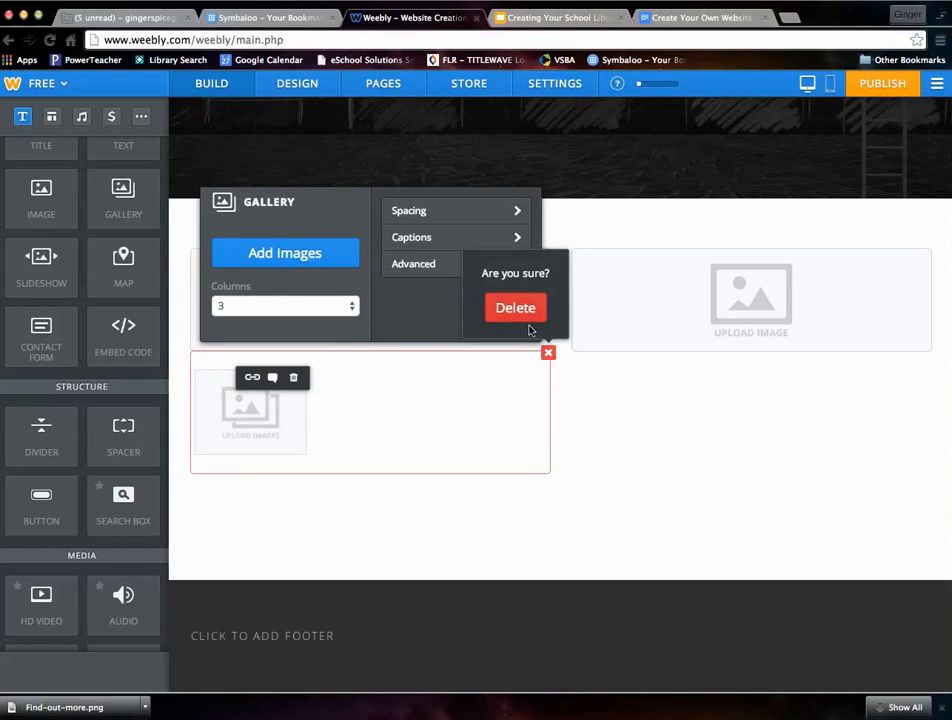
click(524, 316)
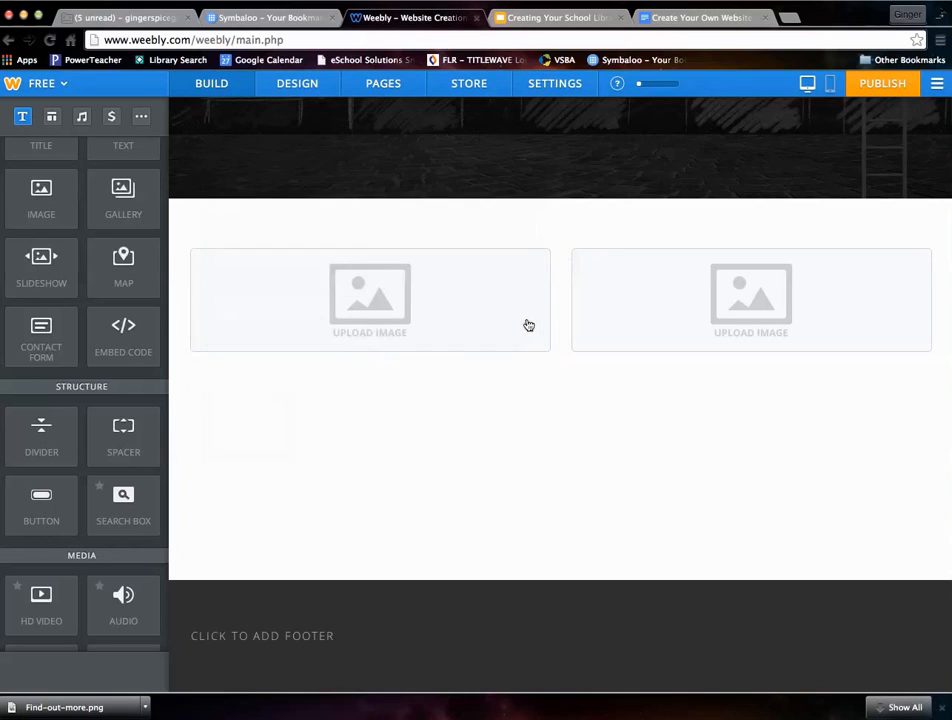
- View the image source options and the delete option of the left image placeholder without changing it
click(416, 308)
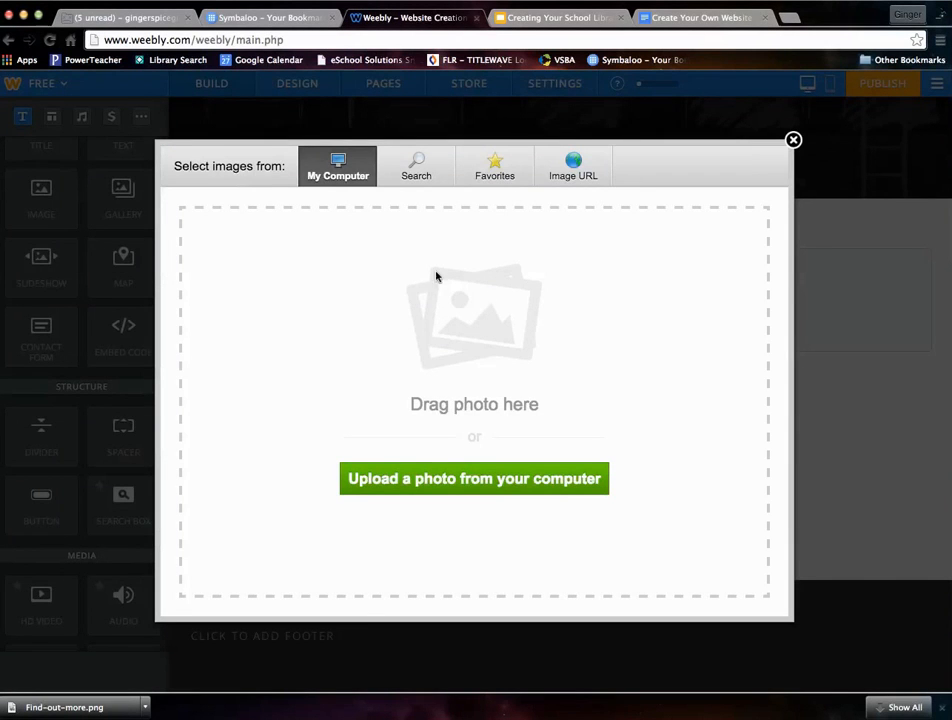
click(793, 141)
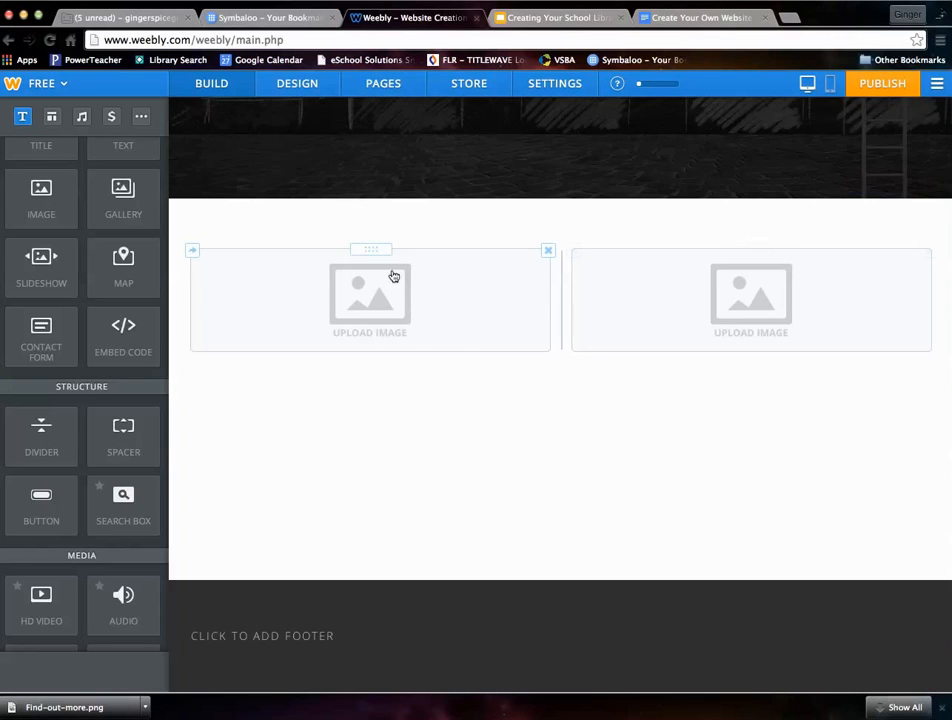
click(547, 250)
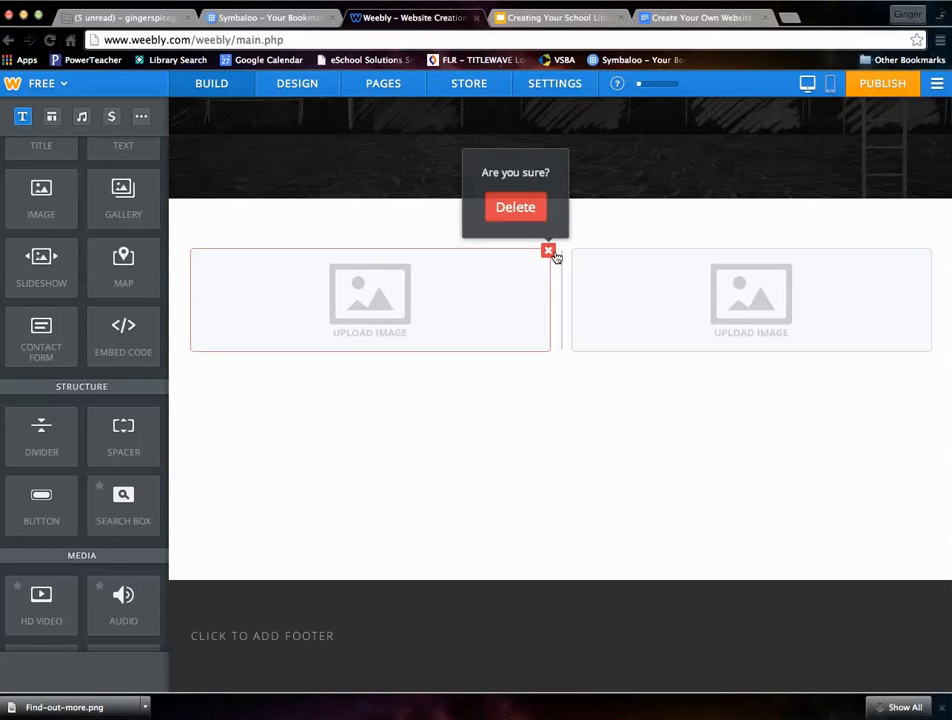
- Try a gallery beneath the left image placeholder, examining its advanced spacing, border and cropping options, and remove it
drag(123, 197, 255, 402)
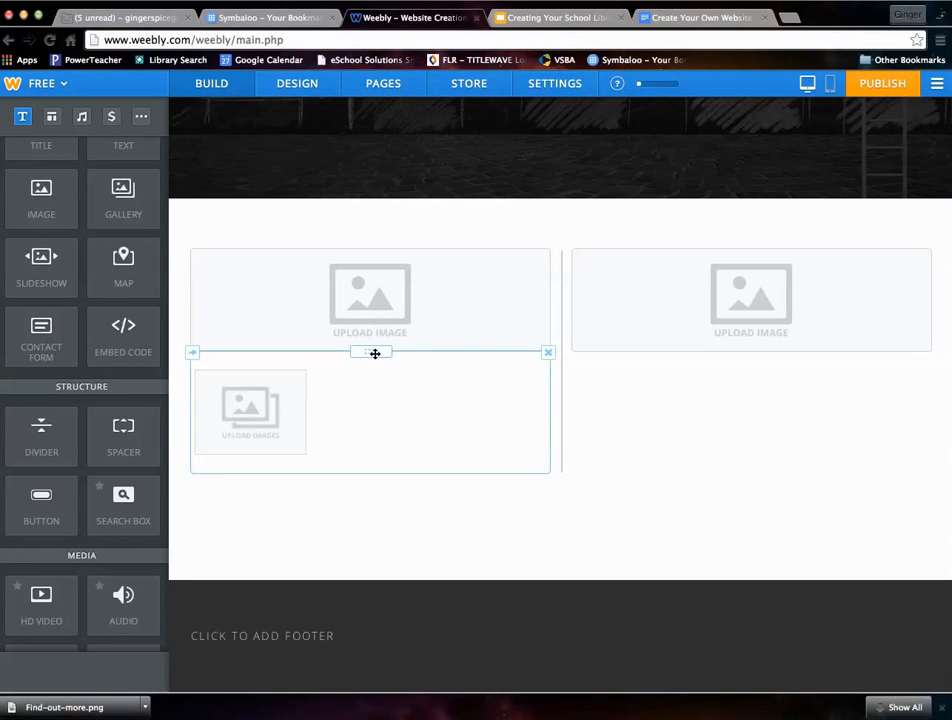
click(304, 395)
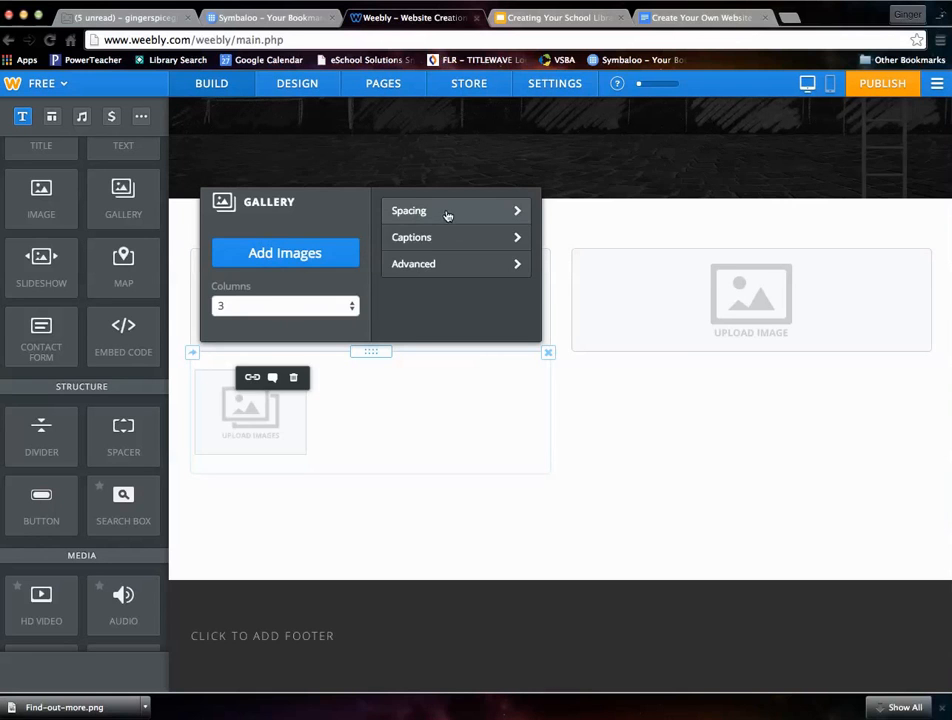
click(449, 273)
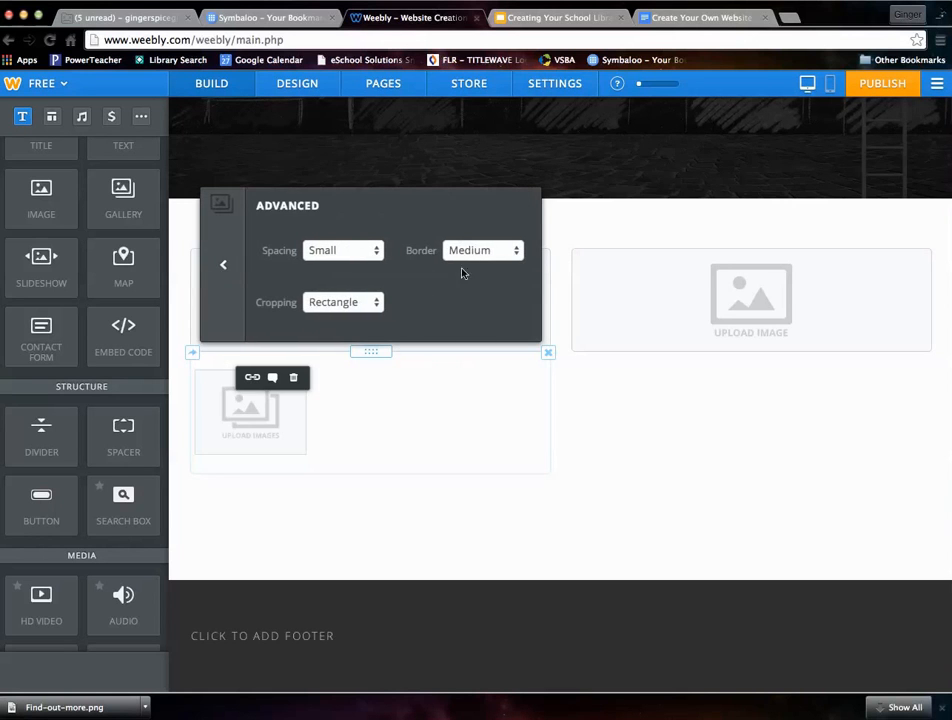
click(226, 267)
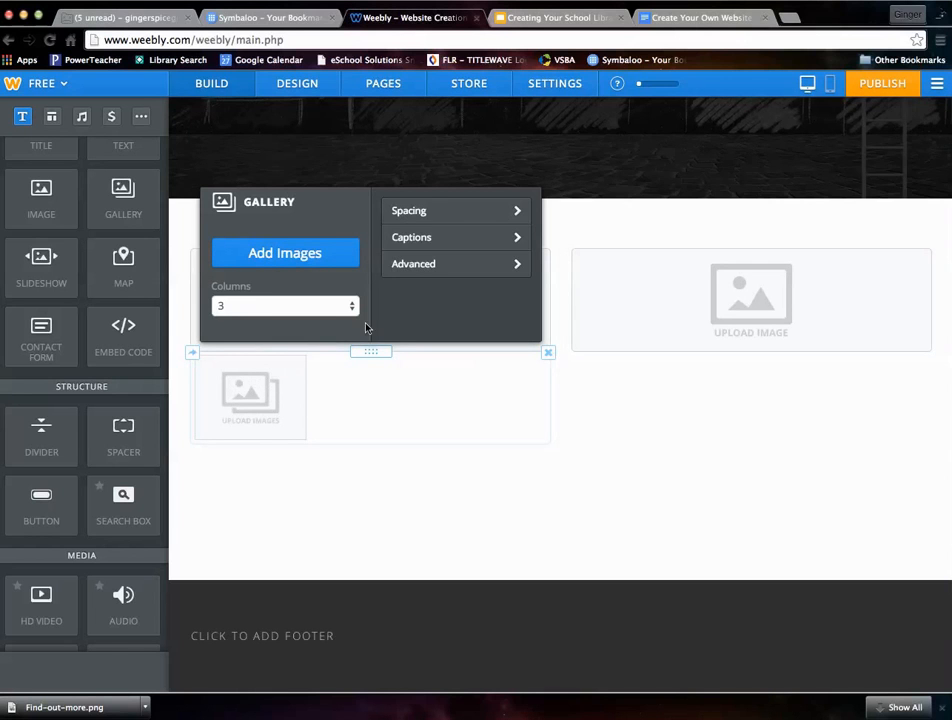
click(548, 353)
click(524, 323)
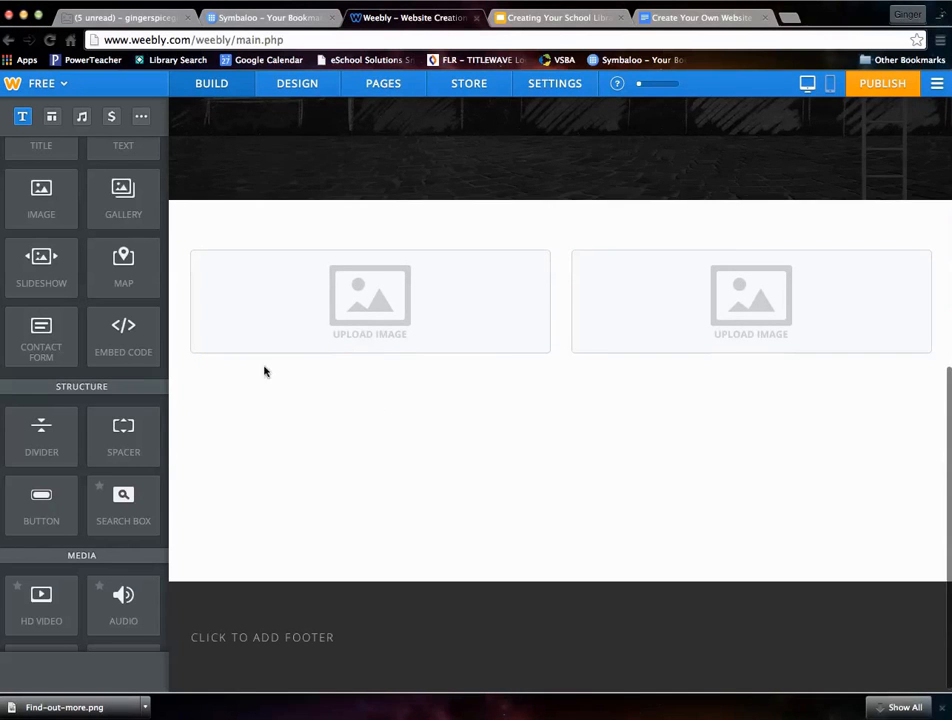
- Add a contact form beneath the left image placeholder
drag(65, 345, 285, 400)
drag(285, 400, 336, 394)
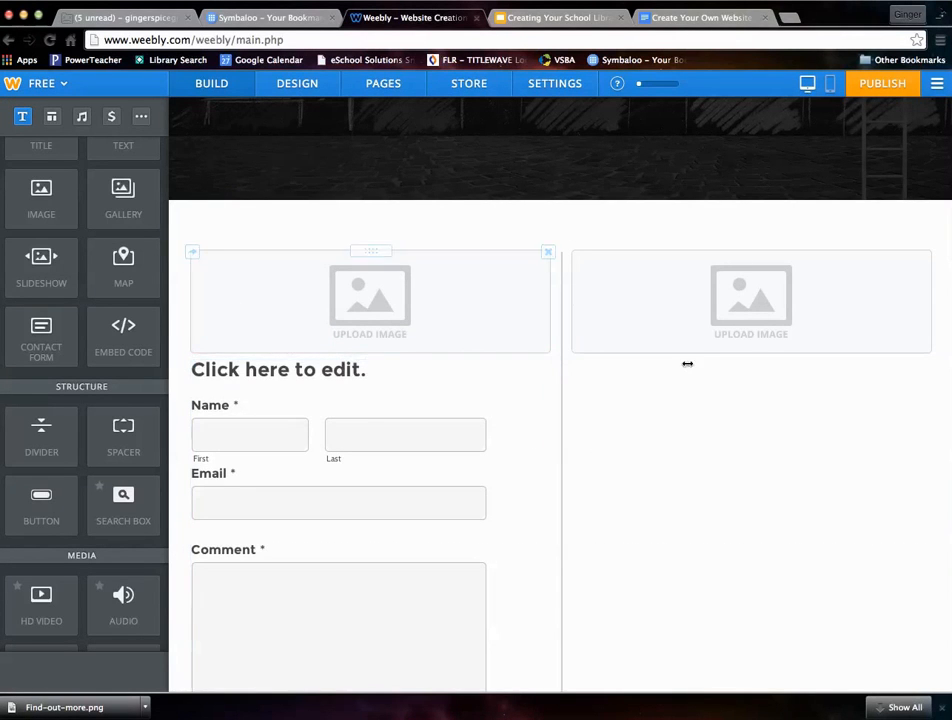
scroll(408, 501, down, 3)
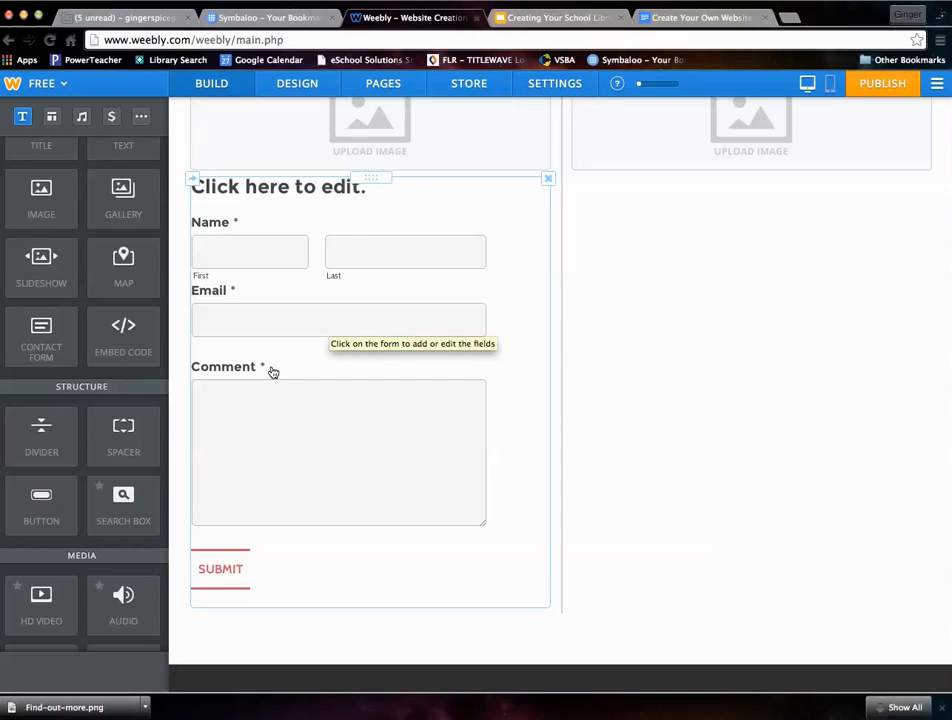
- Place an embed code element in a new middle column between the contact form and the right image placeholder, then delete it
drag(125, 335, 620, 329)
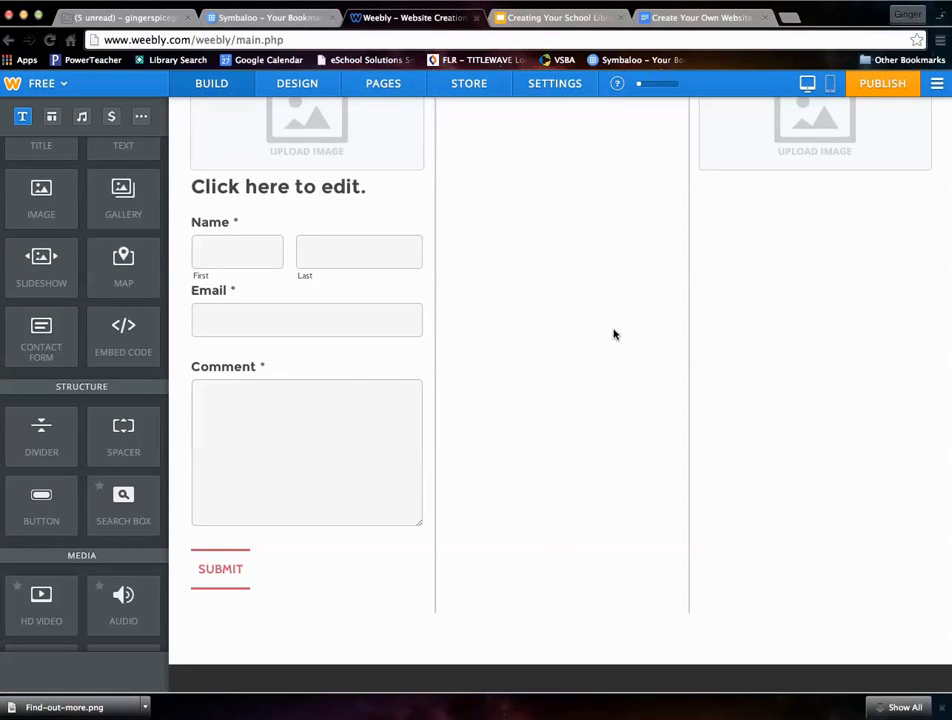
scroll(614, 334, up, 5)
scroll(614, 334, down, 3)
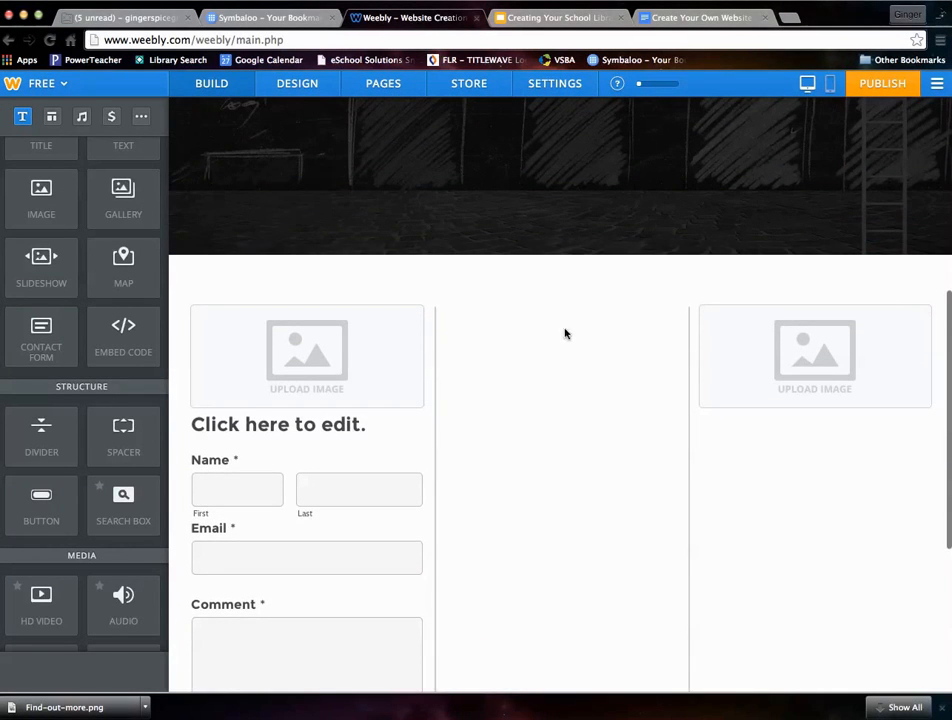
click(675, 311)
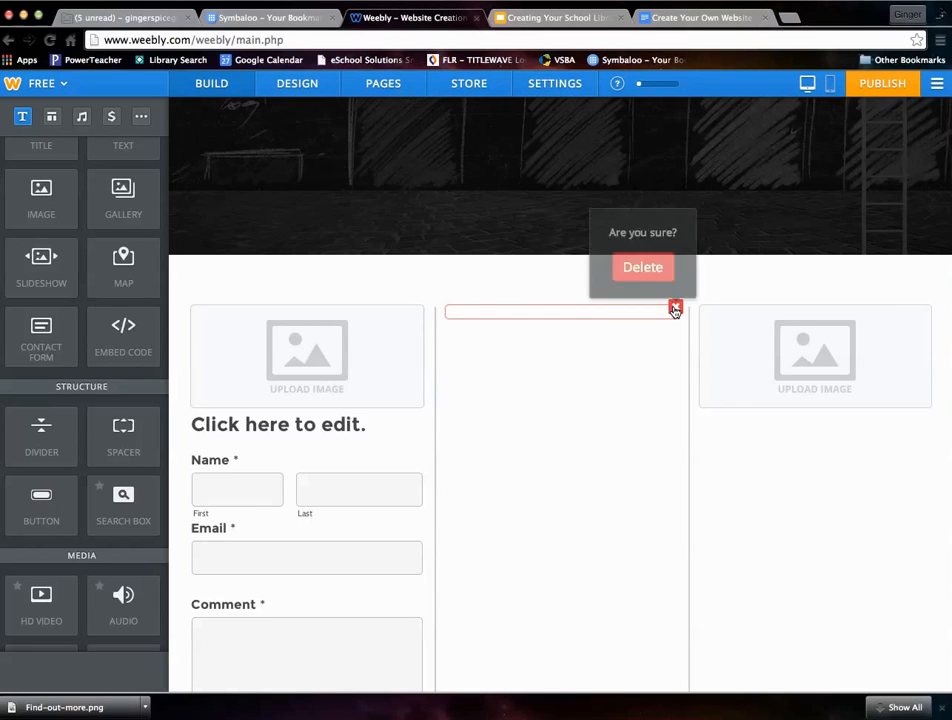
click(644, 262)
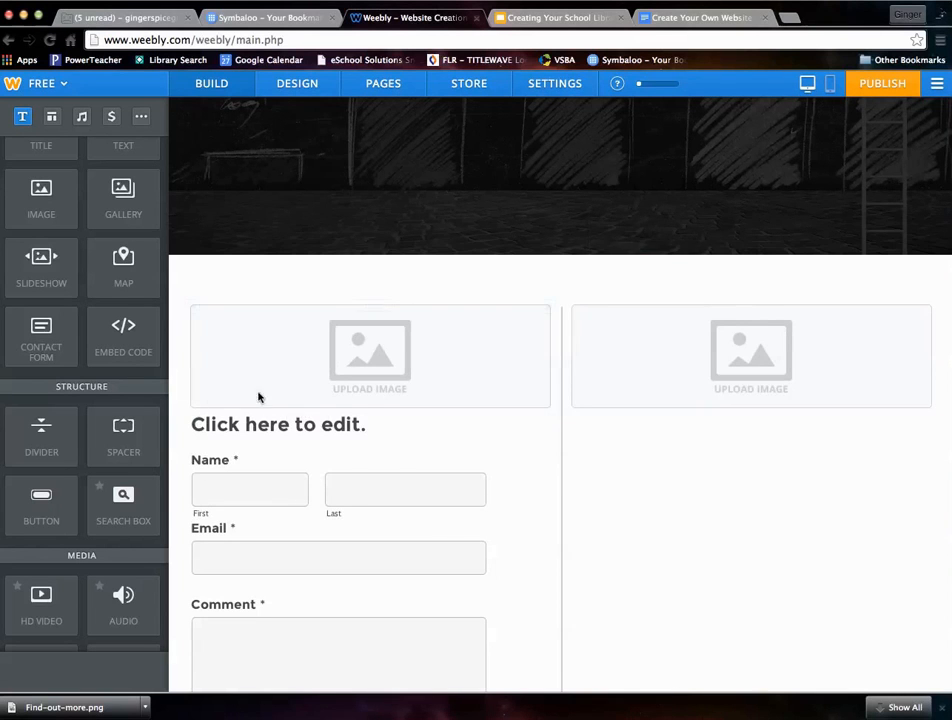
- Add a button in a new middle column between the contact form and the right image placeholder, labelled LIBRARY DIRECTORY
scroll(434, 457, down, 3)
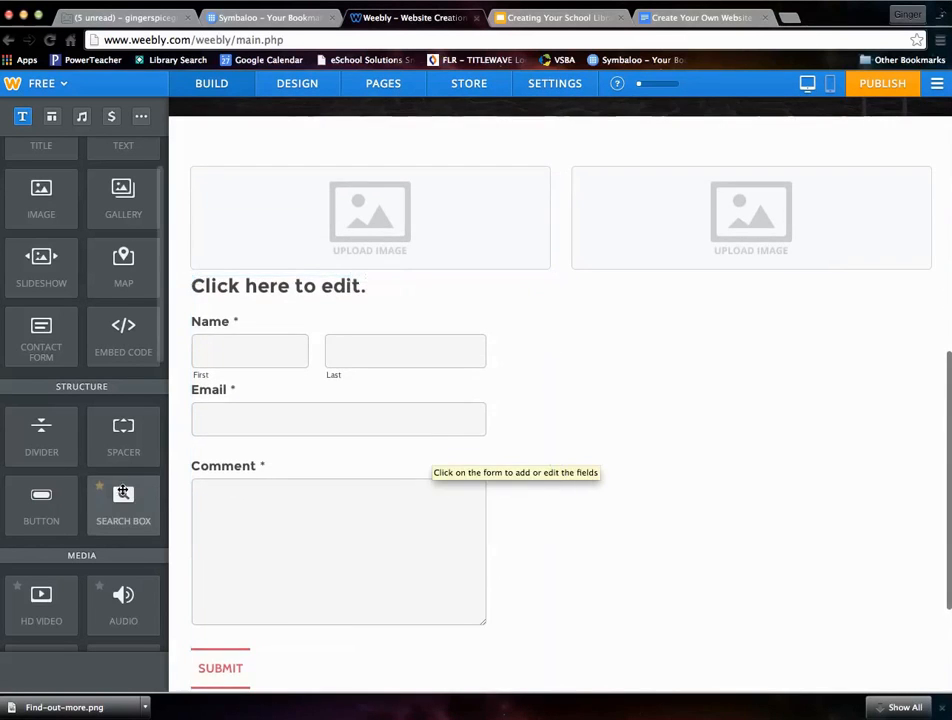
drag(61, 501, 638, 459)
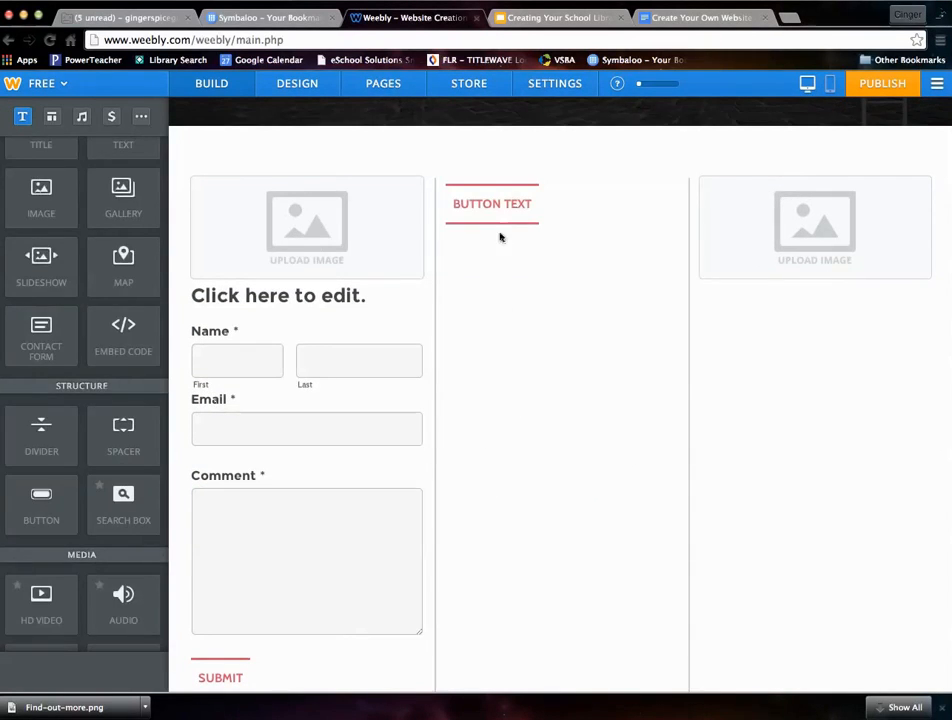
click(512, 205)
triple_click(511, 206)
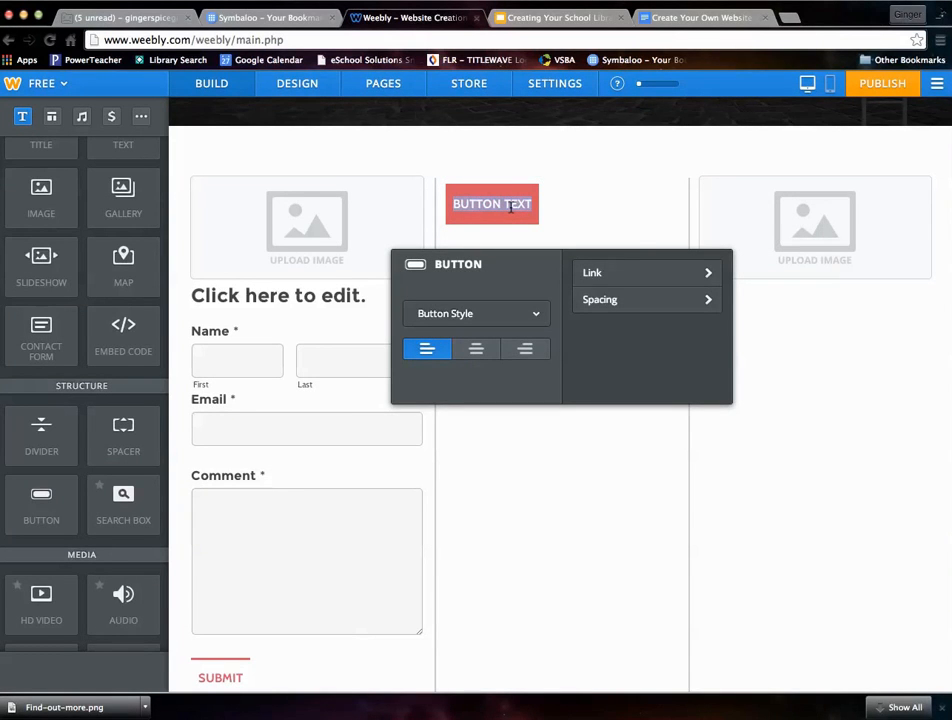
text(LIBRA)
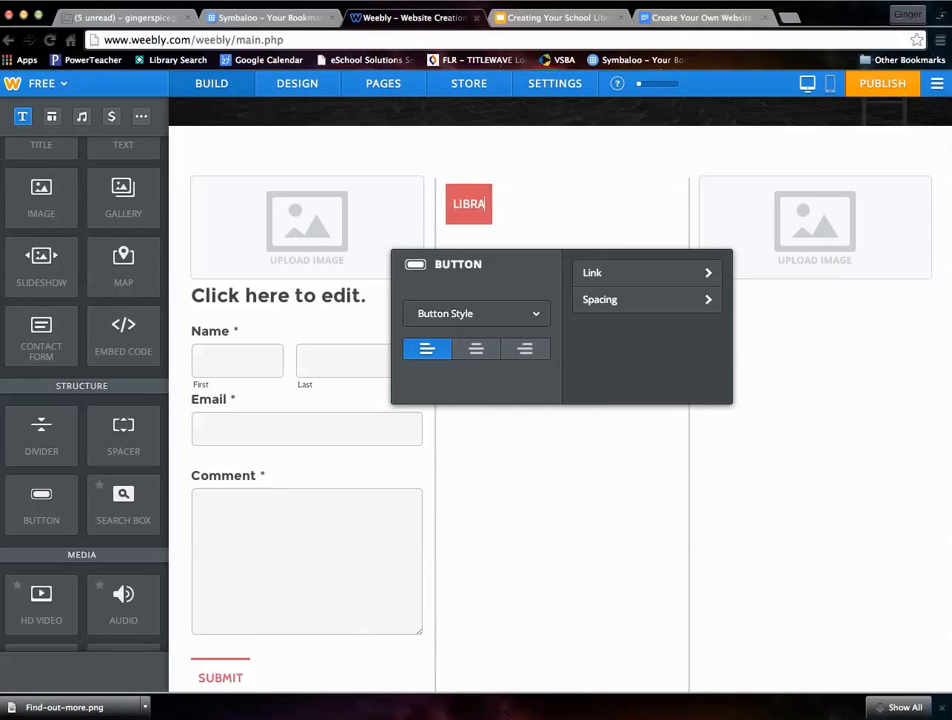
text(RY DIRECTORY)
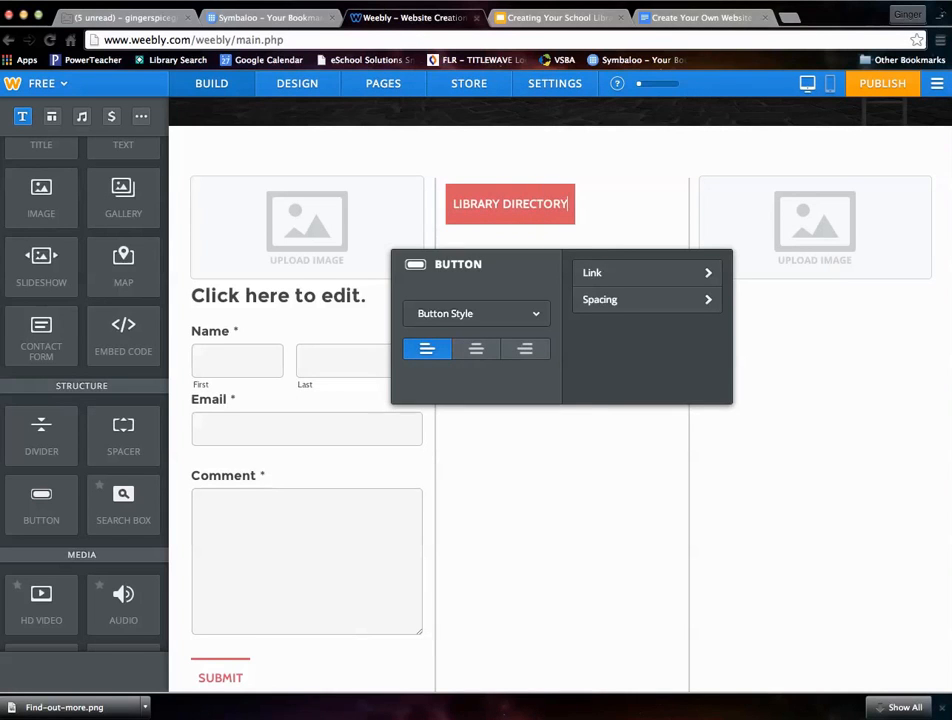
- Try centring the LIBRARY DIRECTORY button, align it right instead, and apply the large filled style
click(478, 349)
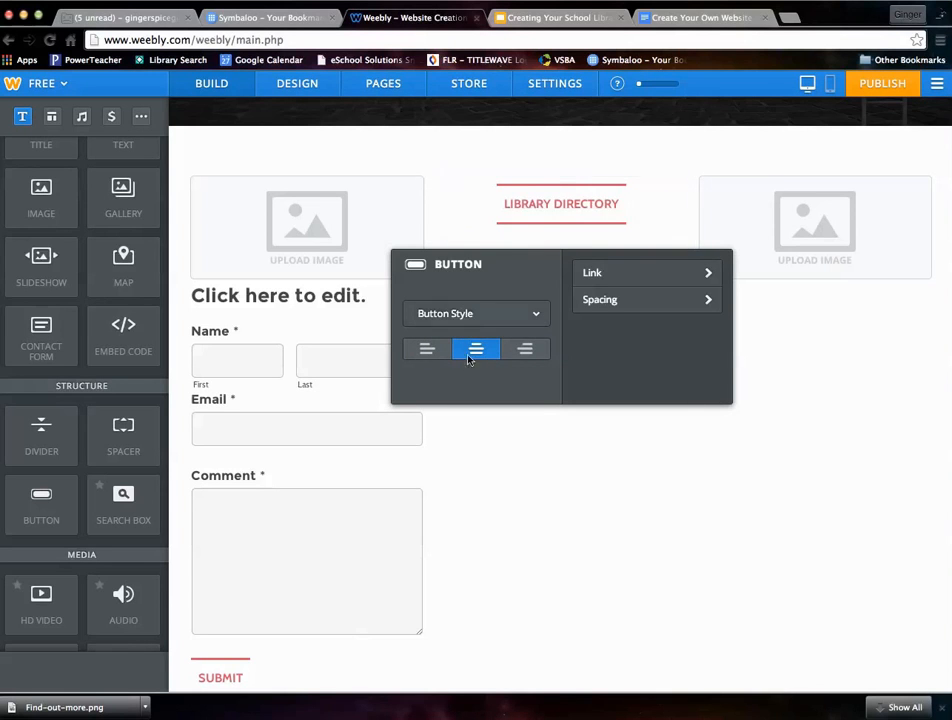
click(523, 350)
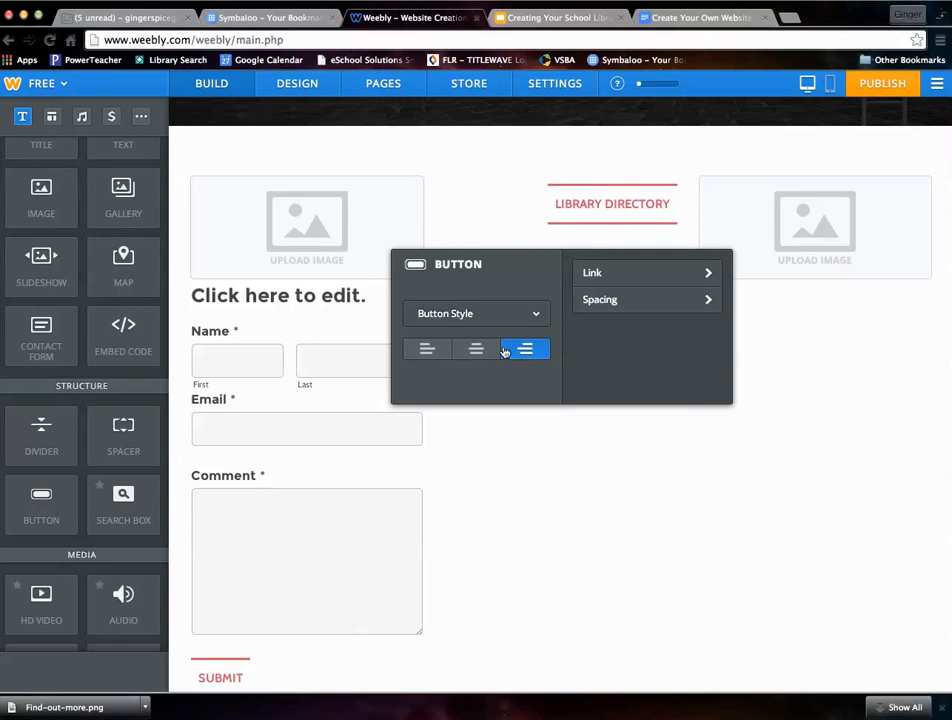
click(504, 316)
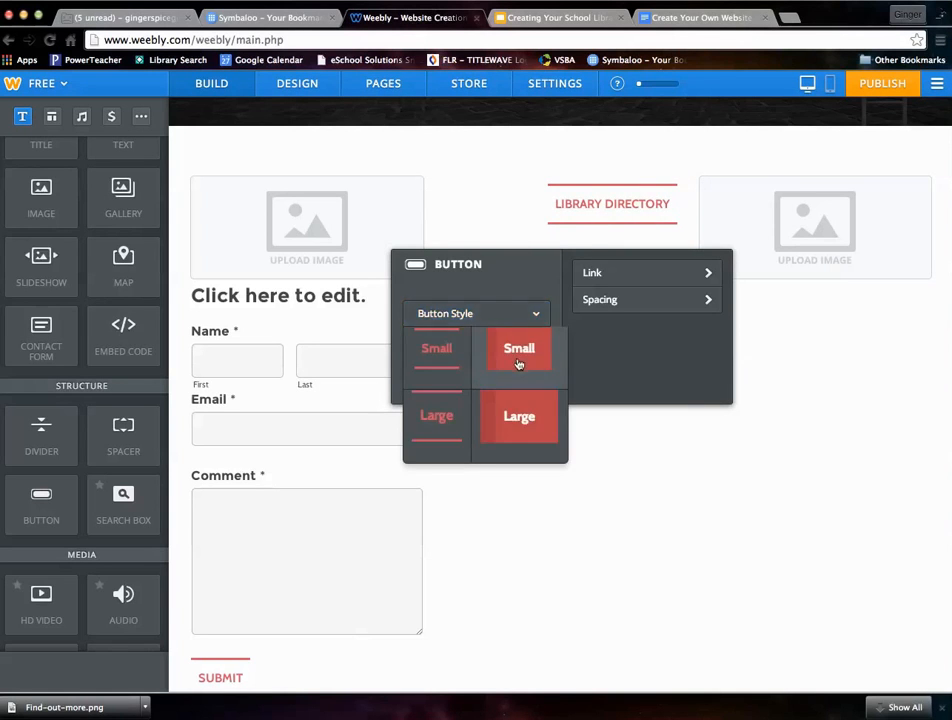
click(506, 431)
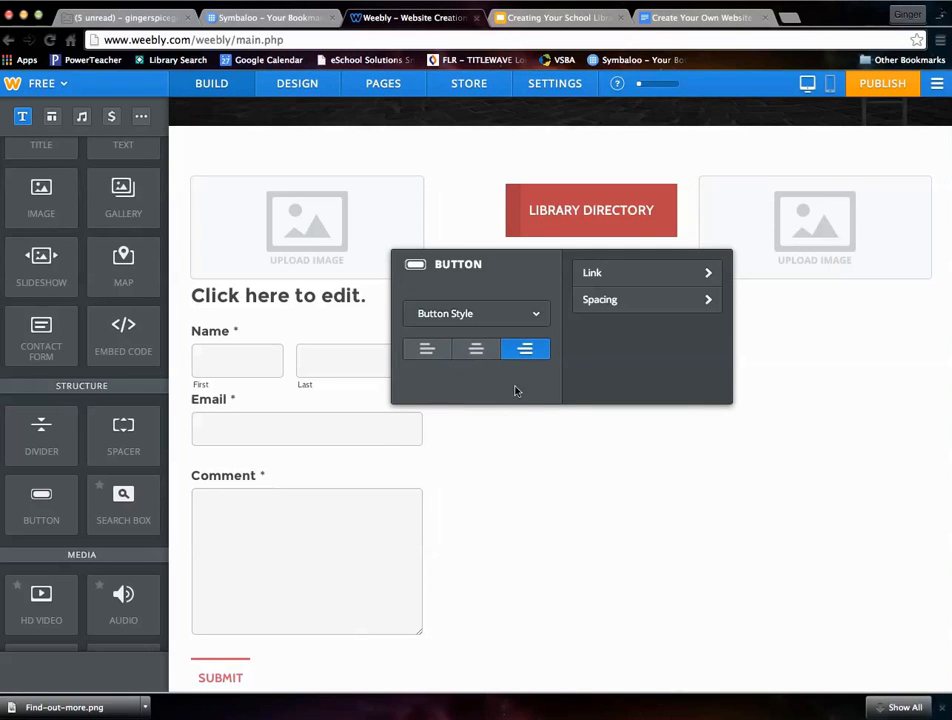
- View the LIBRARY DIRECTORY button's link targets without adding one, and set its spacing above to Extra Large
click(616, 278)
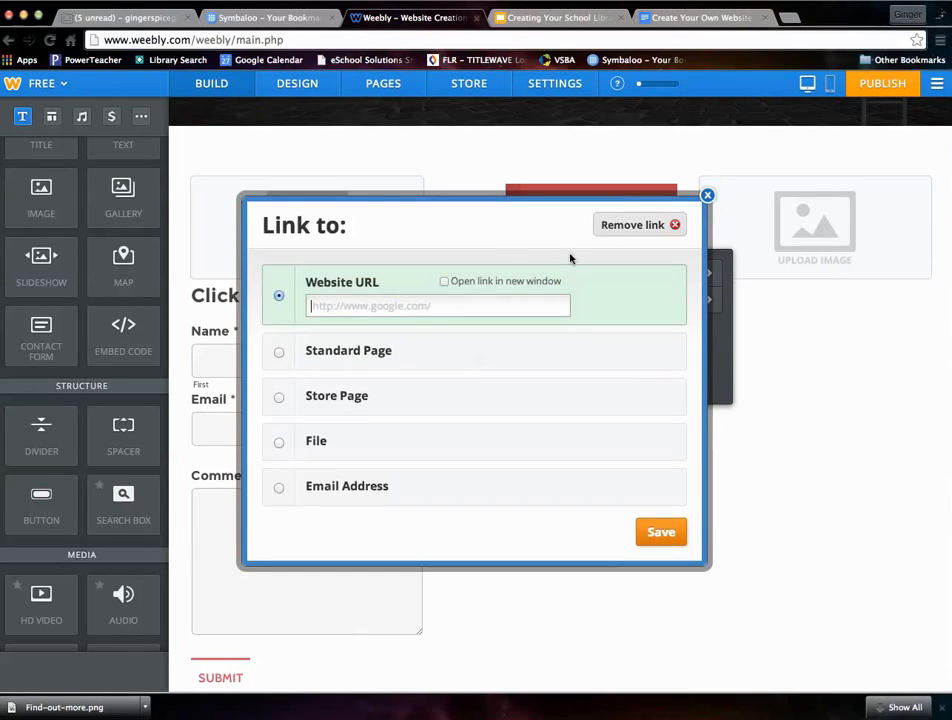
click(708, 197)
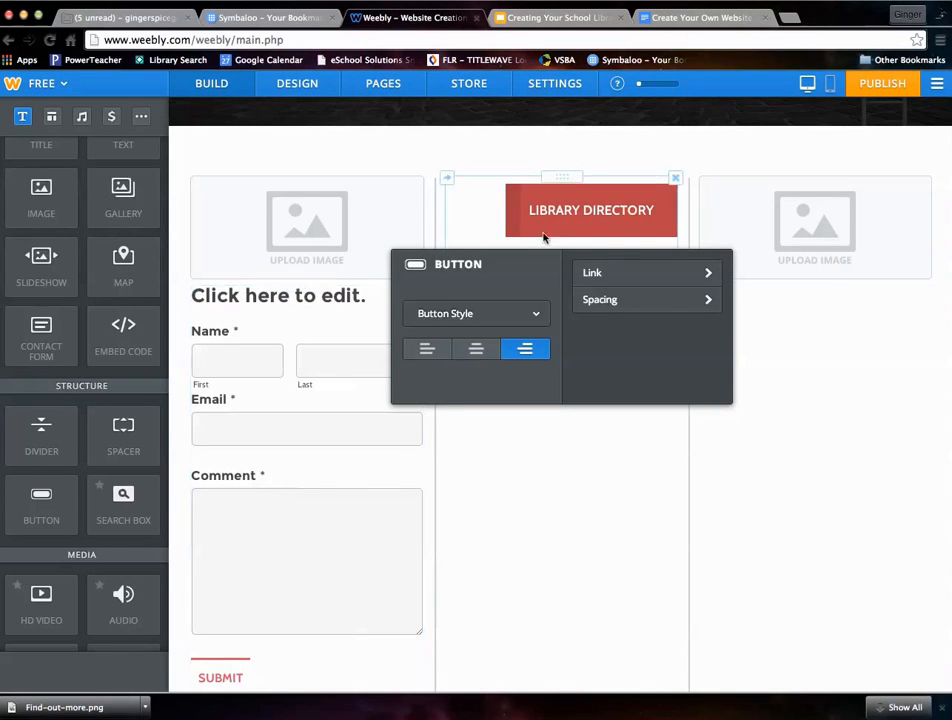
click(695, 302)
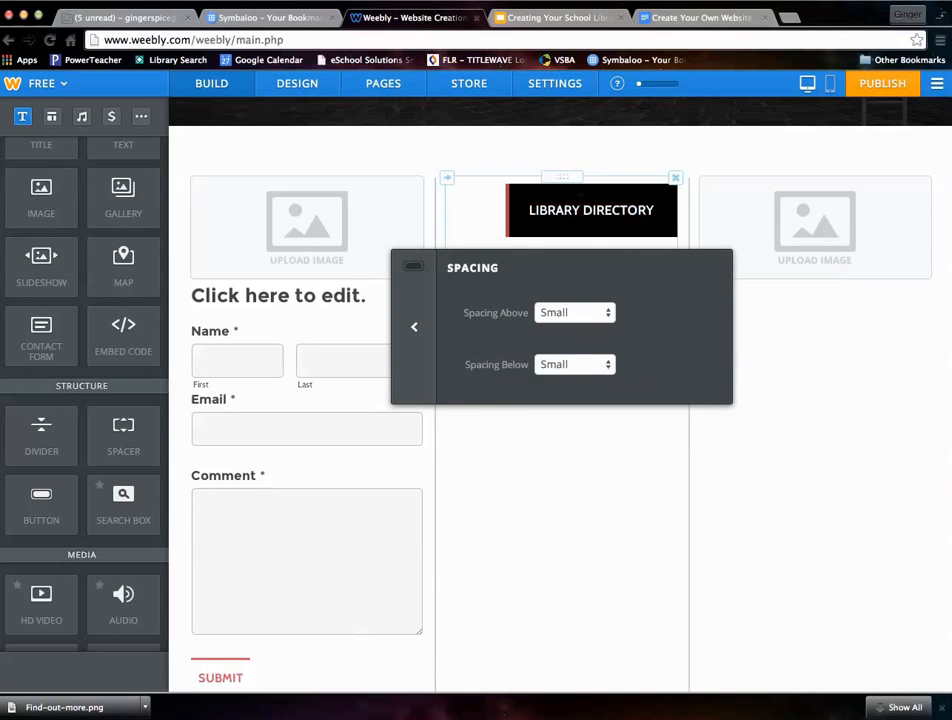
click(601, 312)
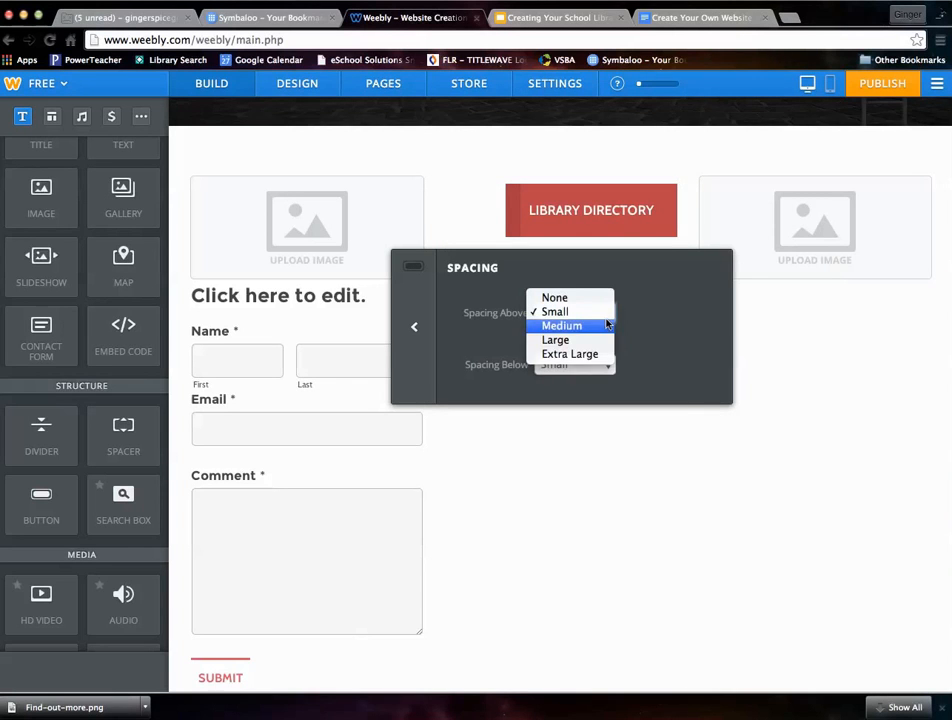
click(563, 354)
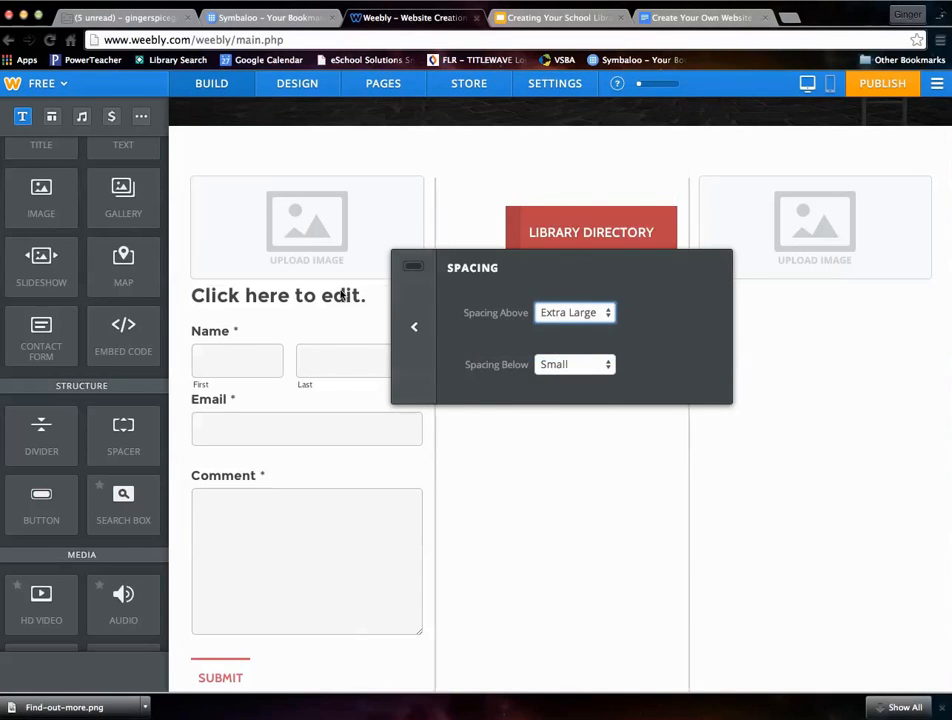
click(529, 489)
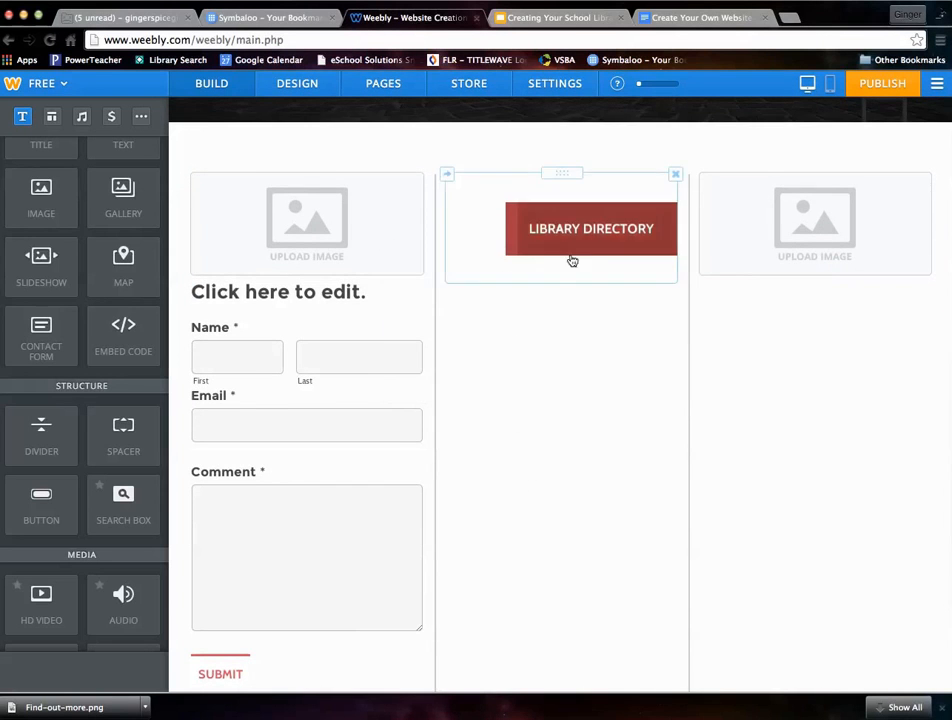
- Place a block quote in a new column between the contact form and the LIBRARY DIRECTORY button, and enter three lines of filler text
scroll(74, 503, down, 3)
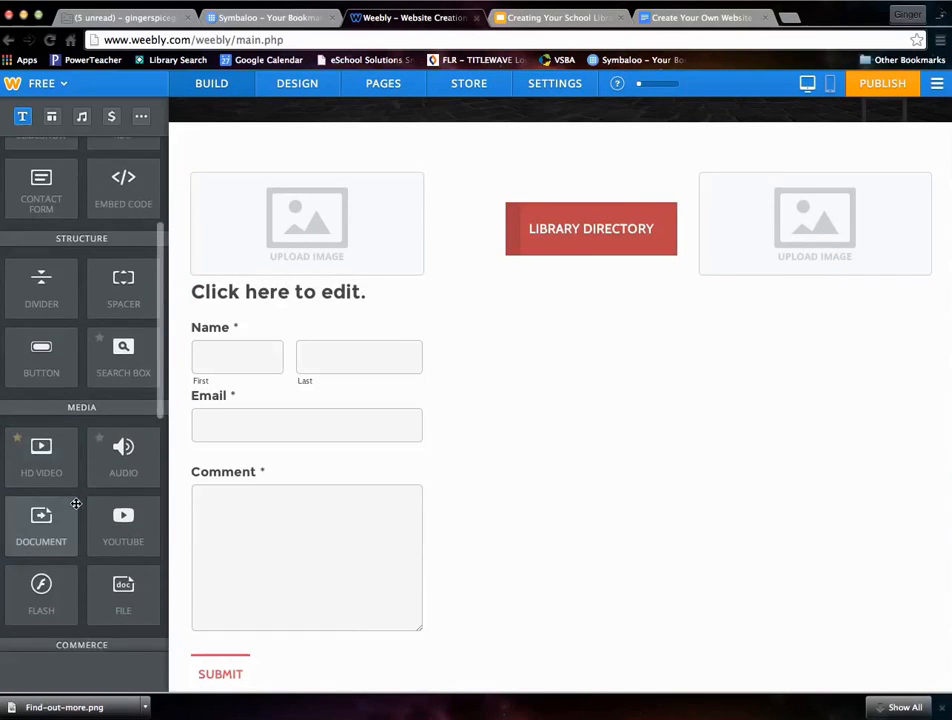
scroll(76, 503, down, 3)
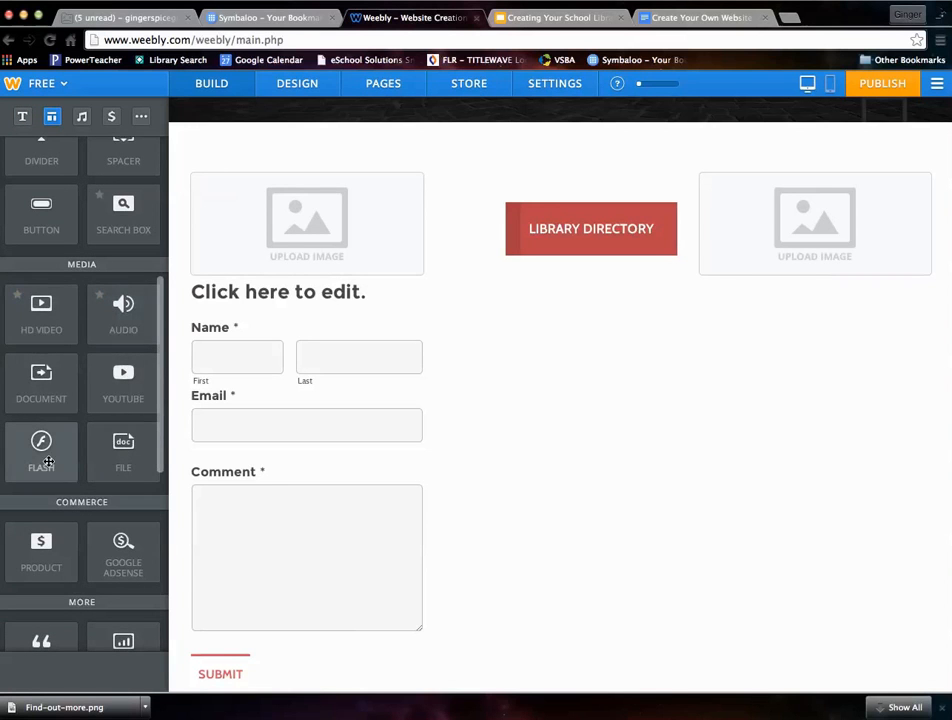
scroll(51, 461, down, 5)
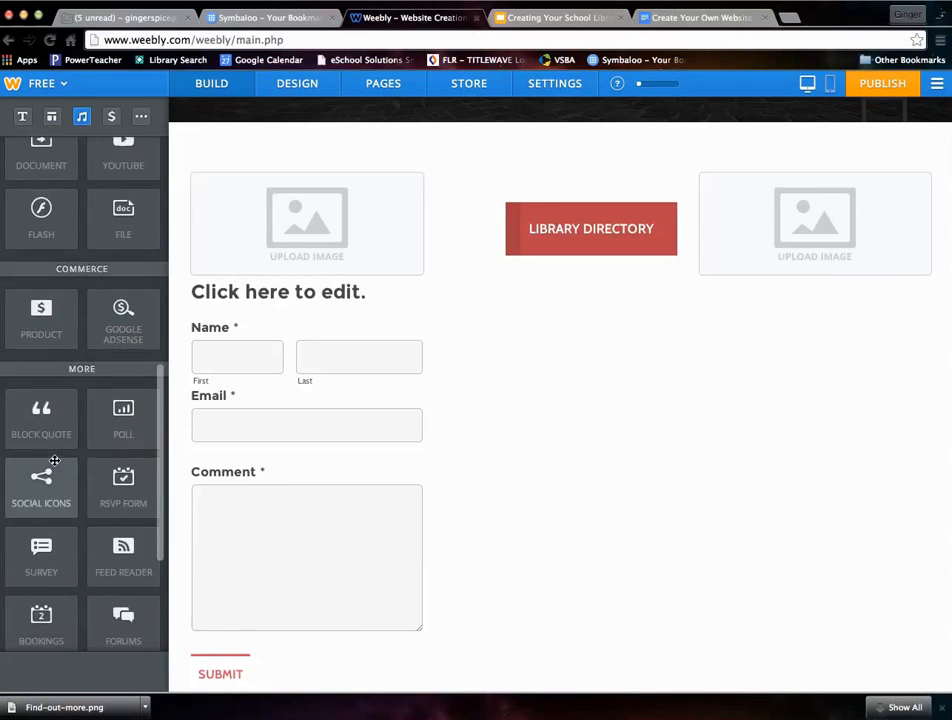
scroll(51, 457, down, 2)
drag(30, 312, 540, 425)
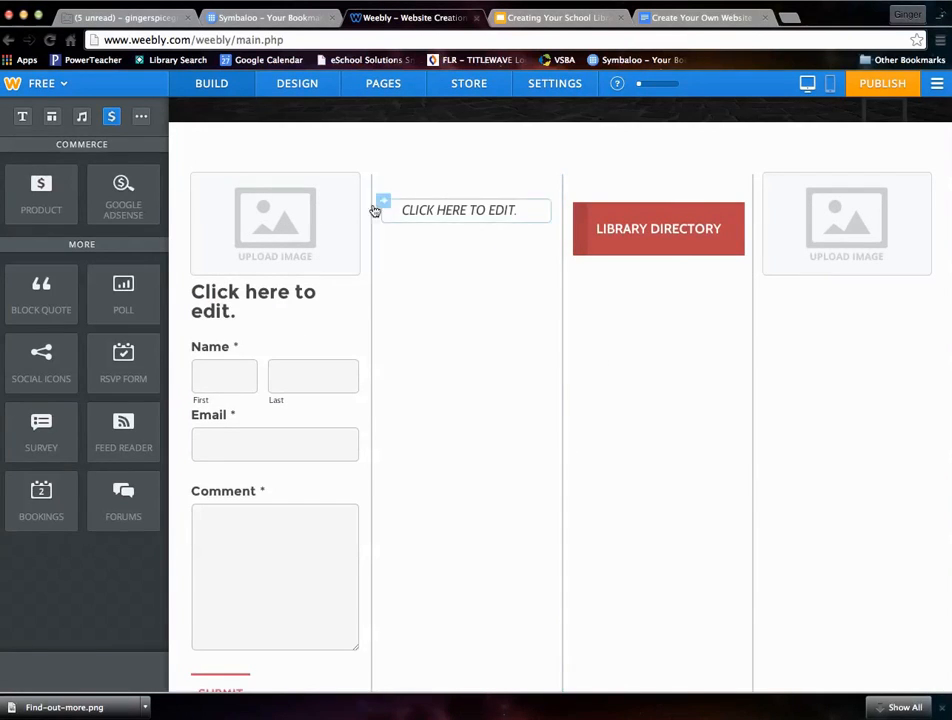
click(431, 209)
text(ERFERWERT)
key(Return)
text(DF;LKGS;LDKFJG)
key(Return)
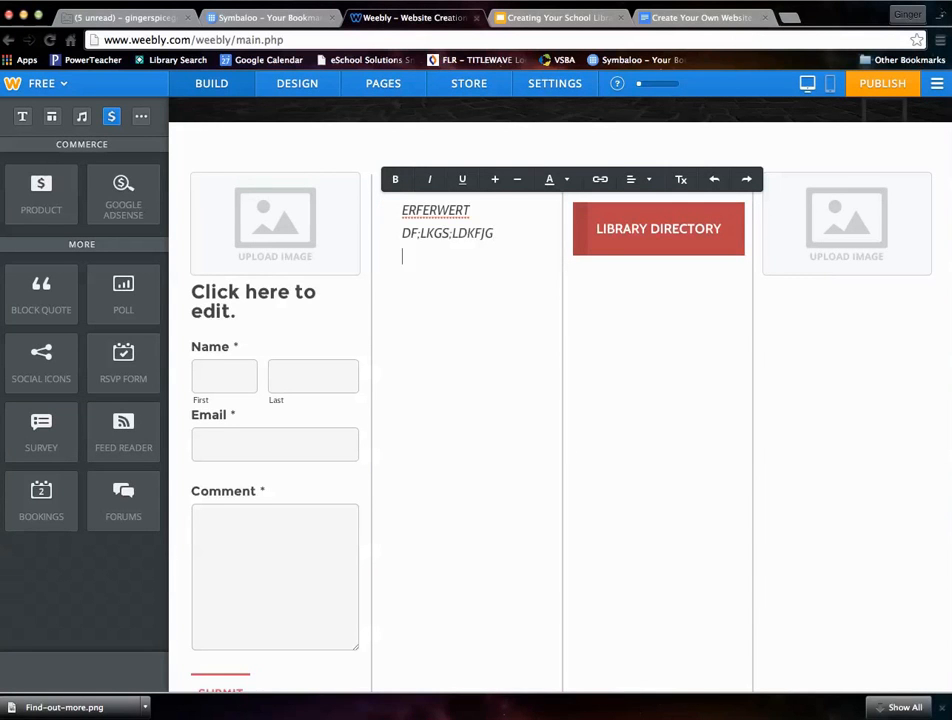
text(:LDFGJS;LDKFJG)
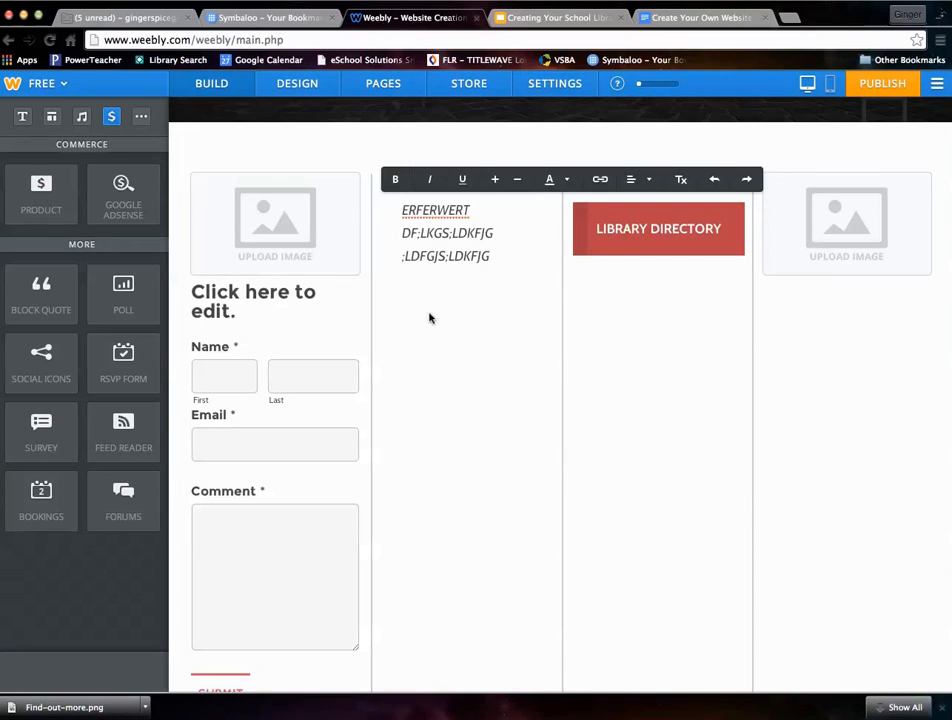
- Delete the filler block quote and the LIBRARY DIRECTORY button from the middle columns
click(430, 318)
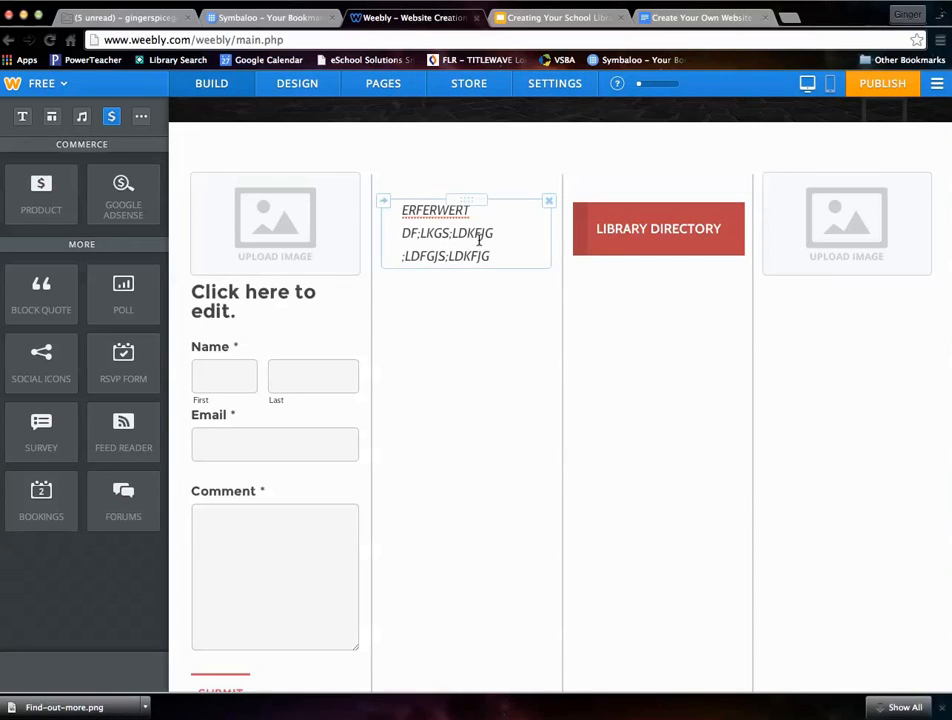
click(548, 203)
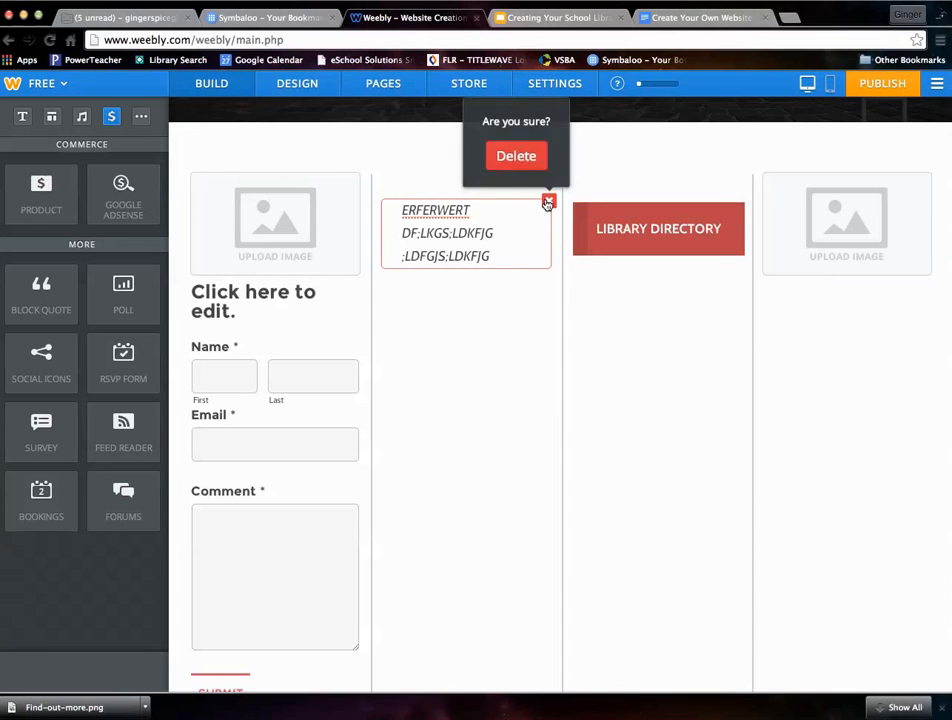
click(530, 158)
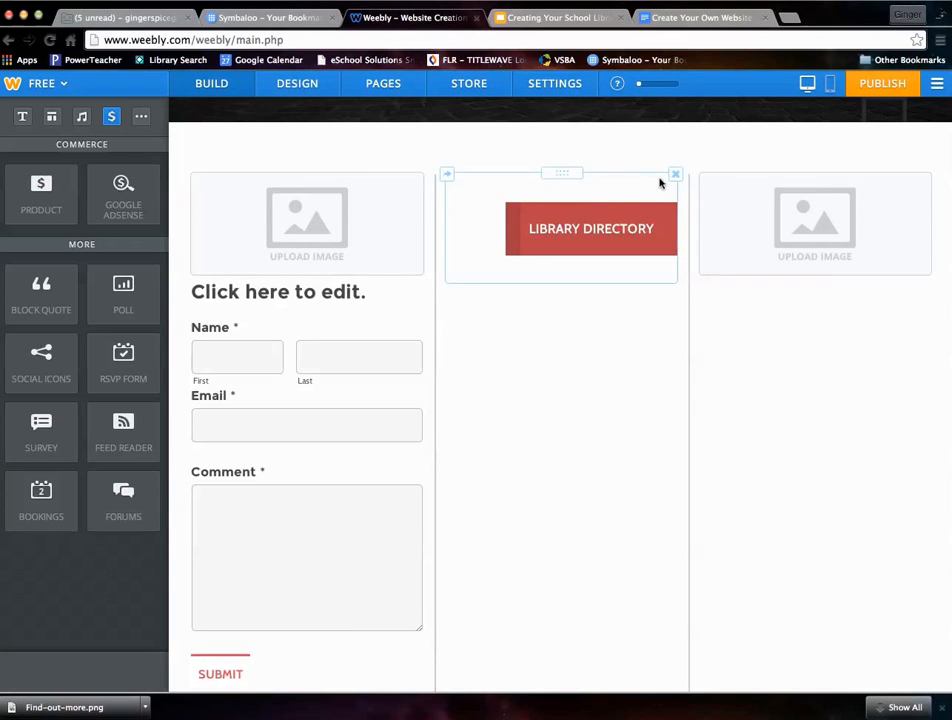
click(676, 174)
click(642, 246)
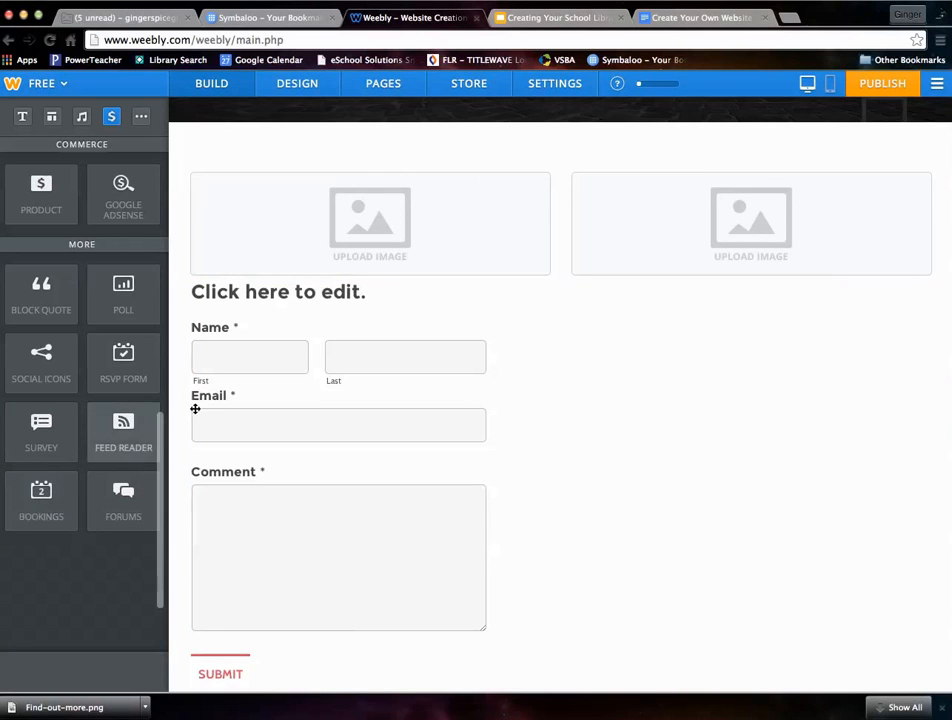
- Delete the image placeholder above the contact form and the one in the right column
click(548, 177)
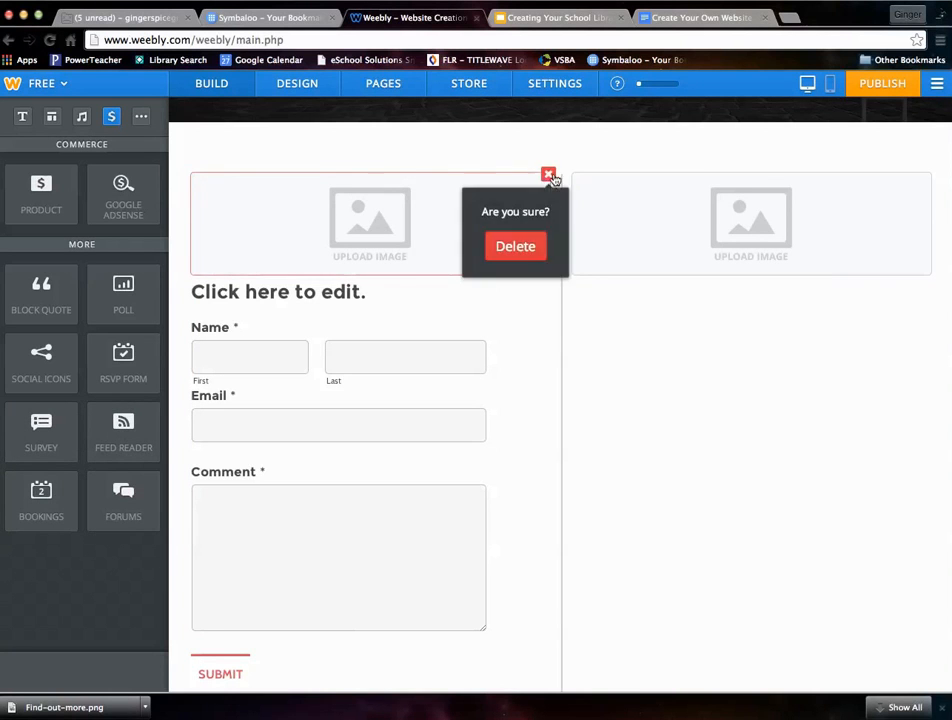
click(513, 243)
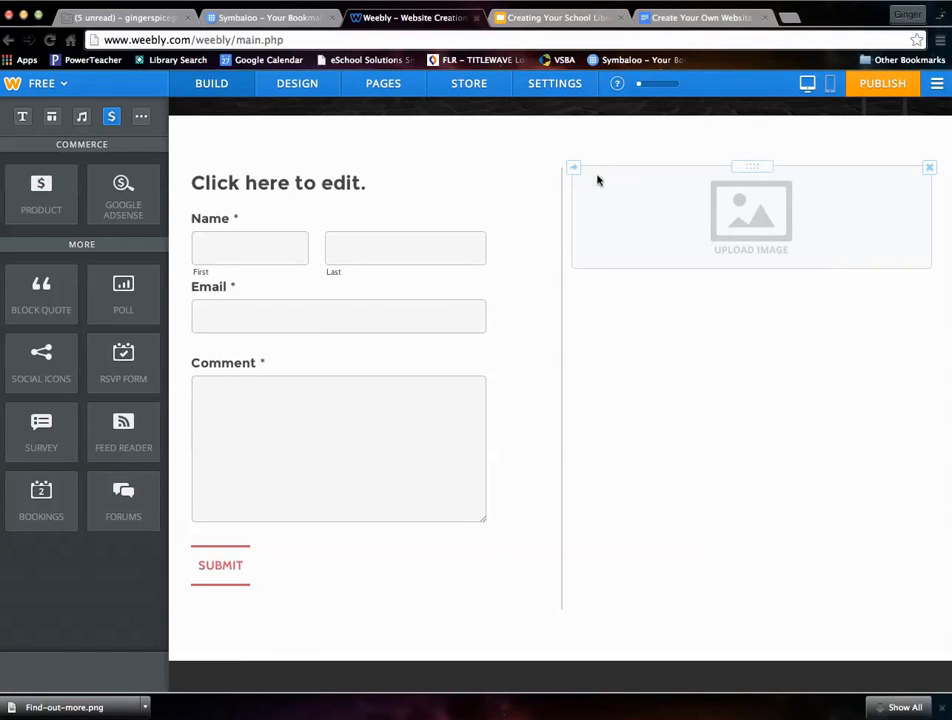
click(929, 167)
click(897, 240)
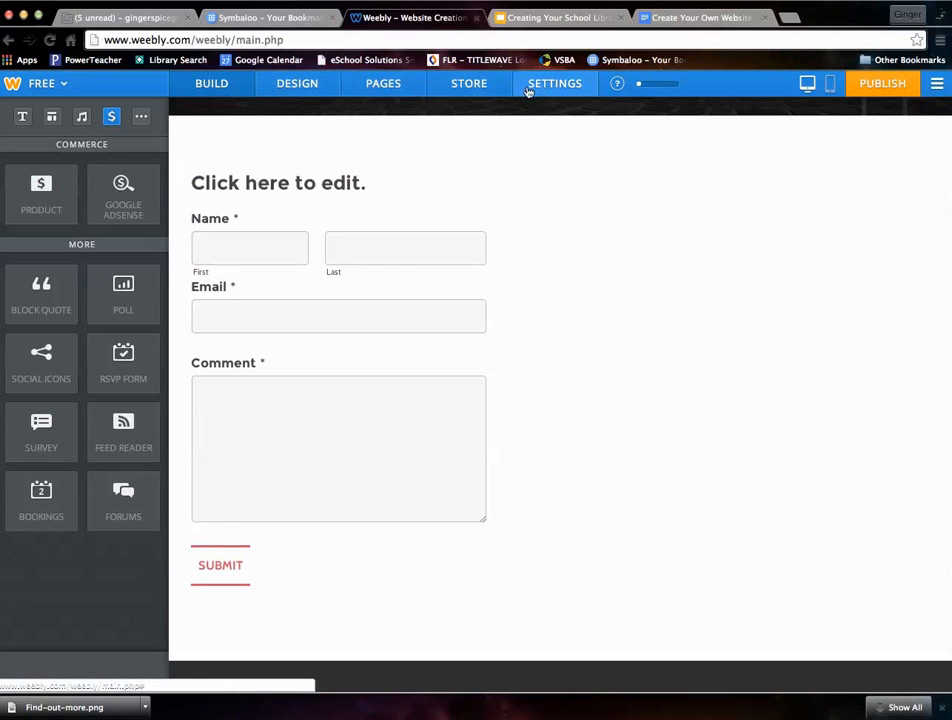
- Nest the About and Contact pages beneath Home, save the page structure, and check the Home submenu on the site
click(370, 88)
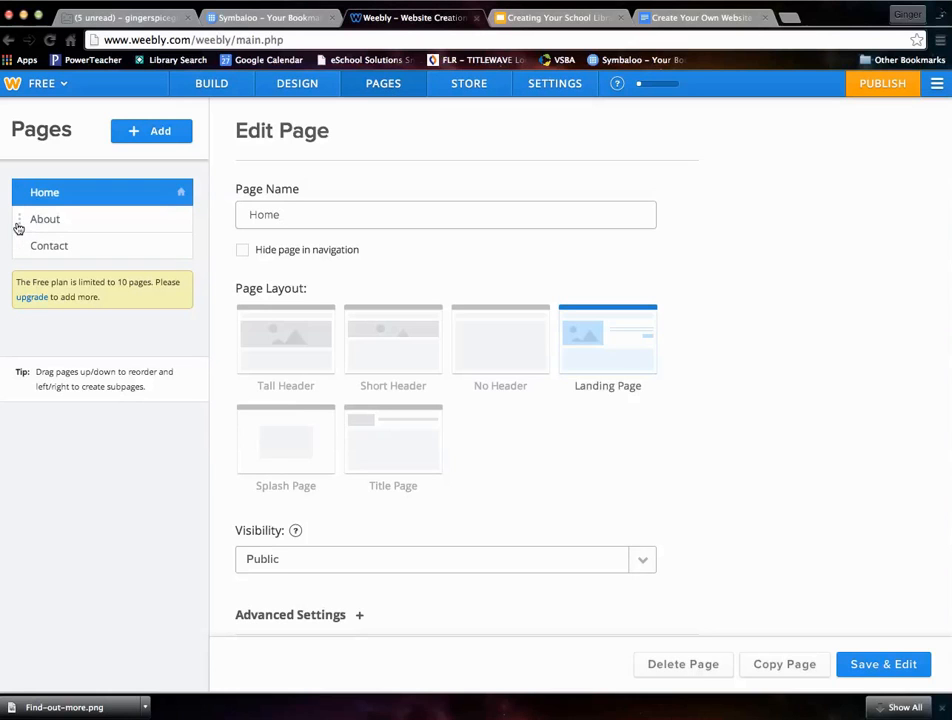
drag(24, 224, 48, 246)
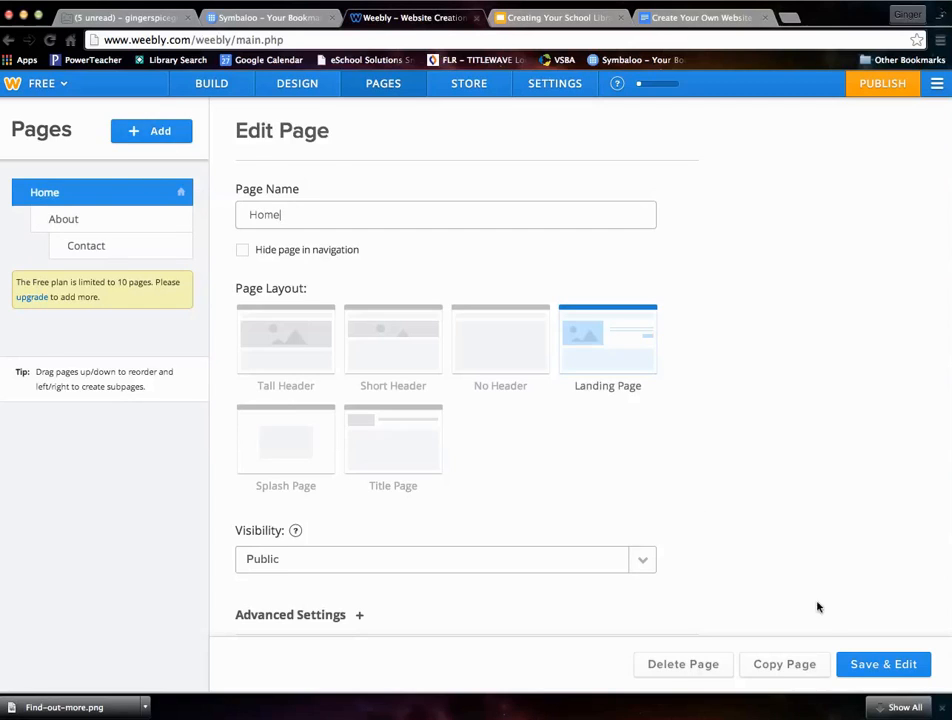
click(854, 666)
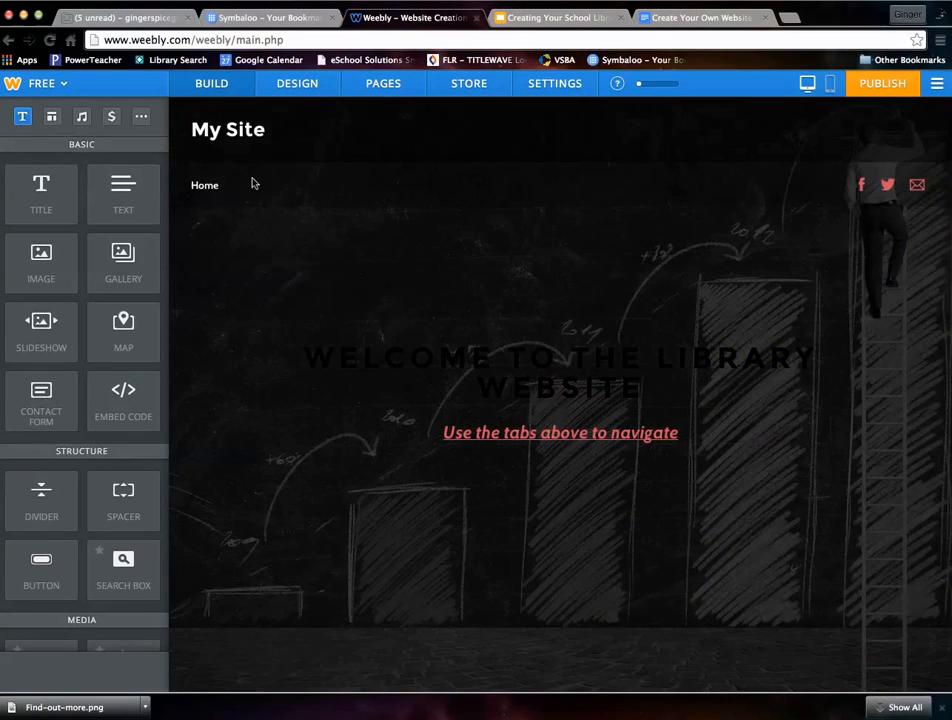
mouse_move(204, 189)
mouse_move(216, 226)
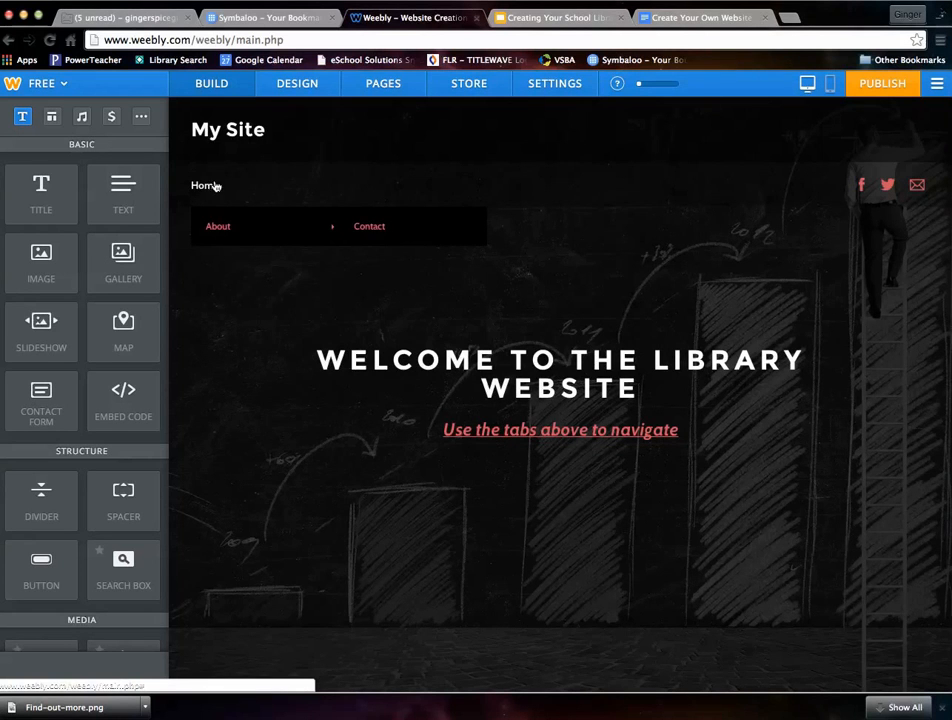
- Return the About and Contact pages to the top level of the page list
click(383, 84)
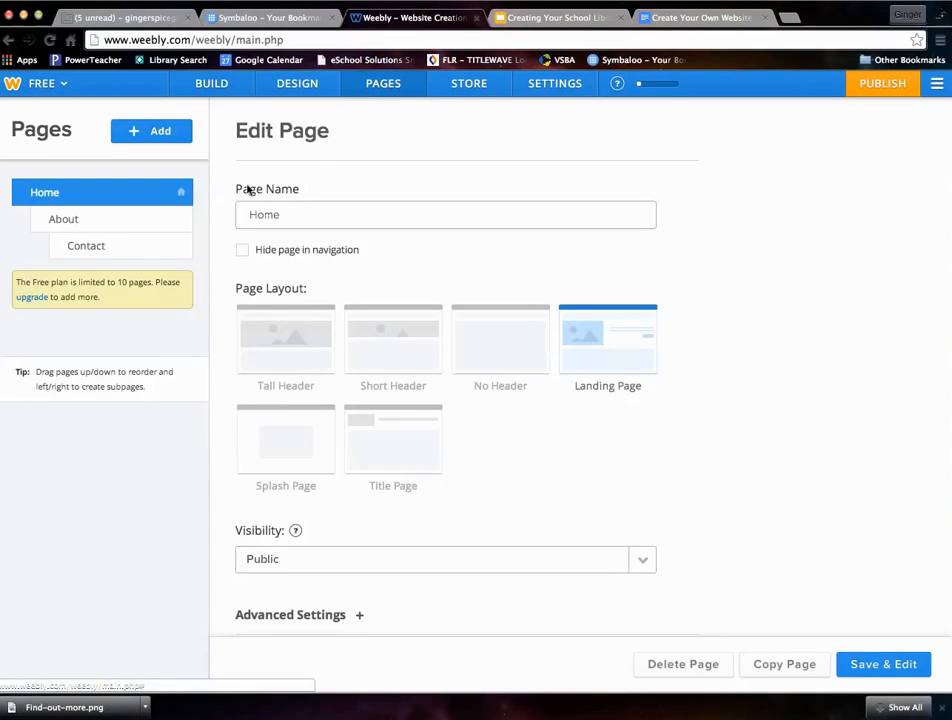
drag(61, 251, 16, 224)
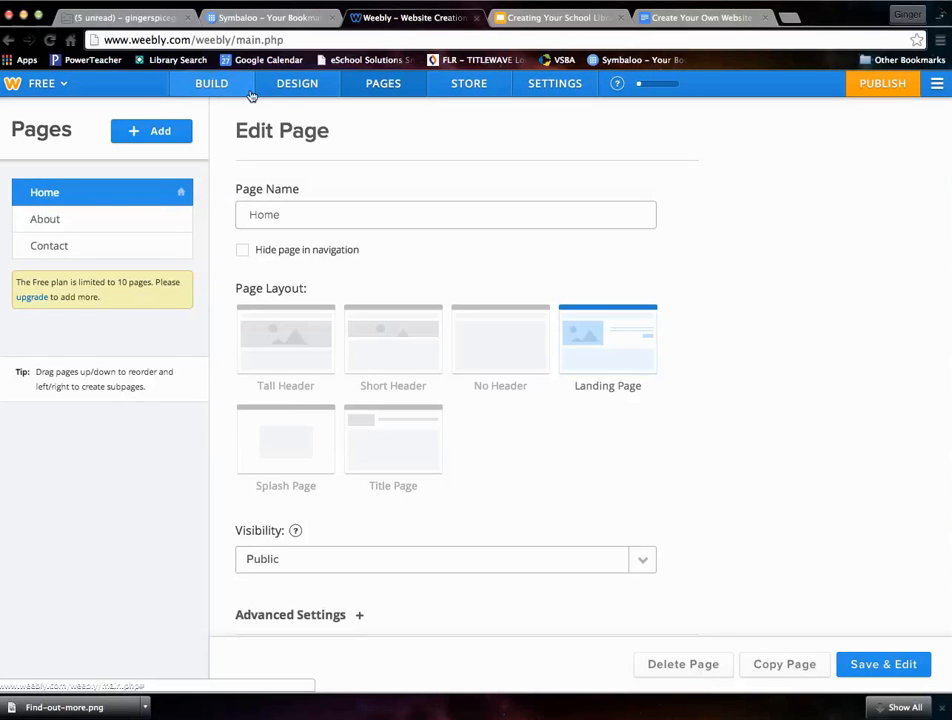
- View the site's general settings and the free plan's upgrade options, and return to the home page editor
click(542, 88)
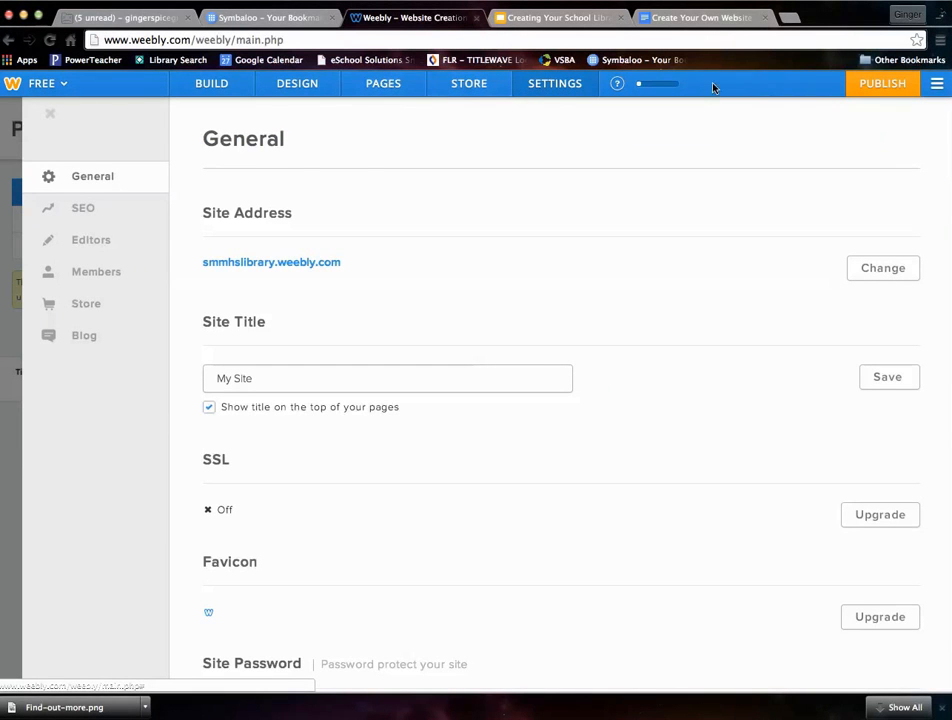
click(65, 86)
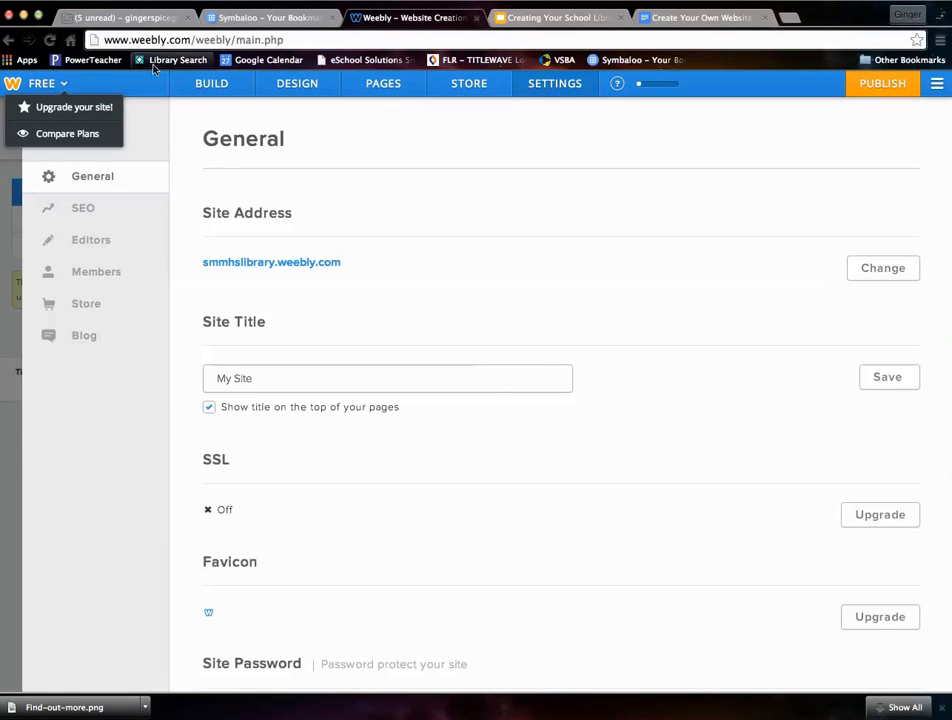
click(9, 41)
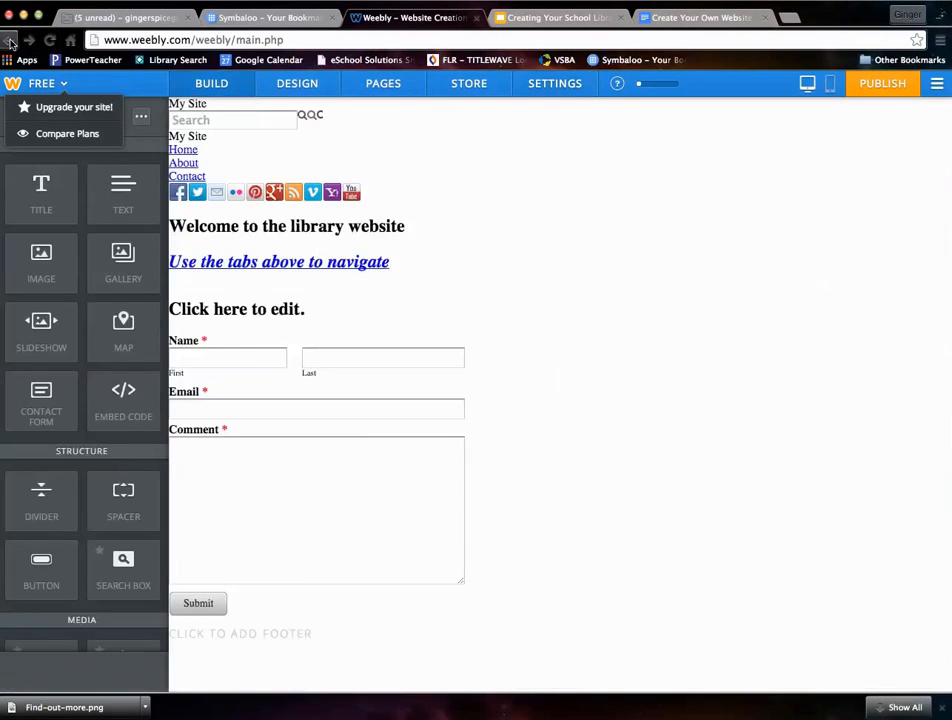
click(11, 43)
click(331, 268)
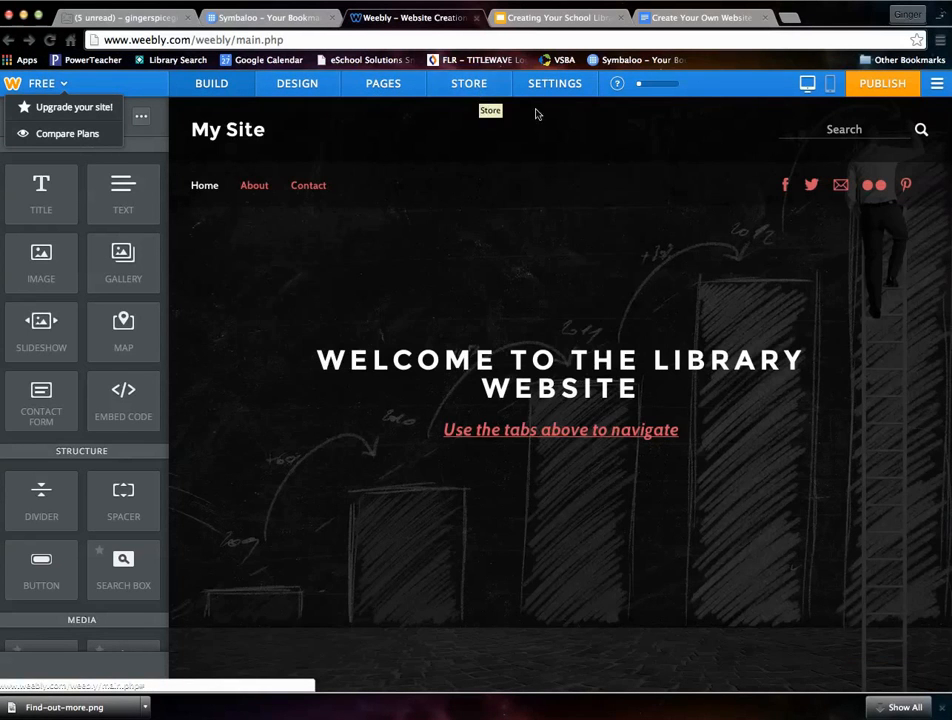
- Leave the home page editor
click(940, 85)
click(860, 113)
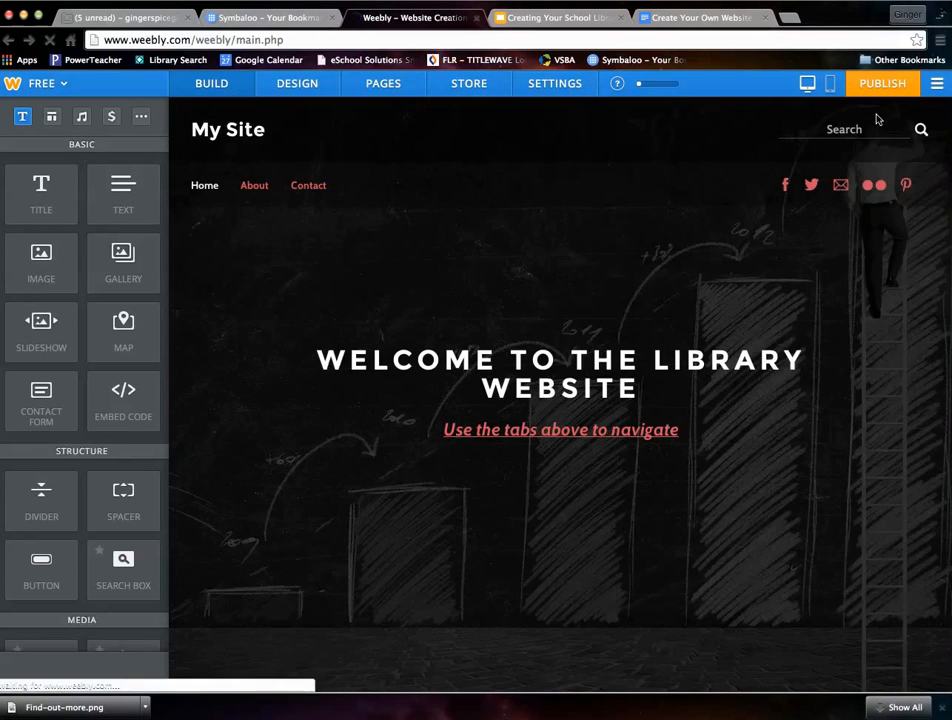